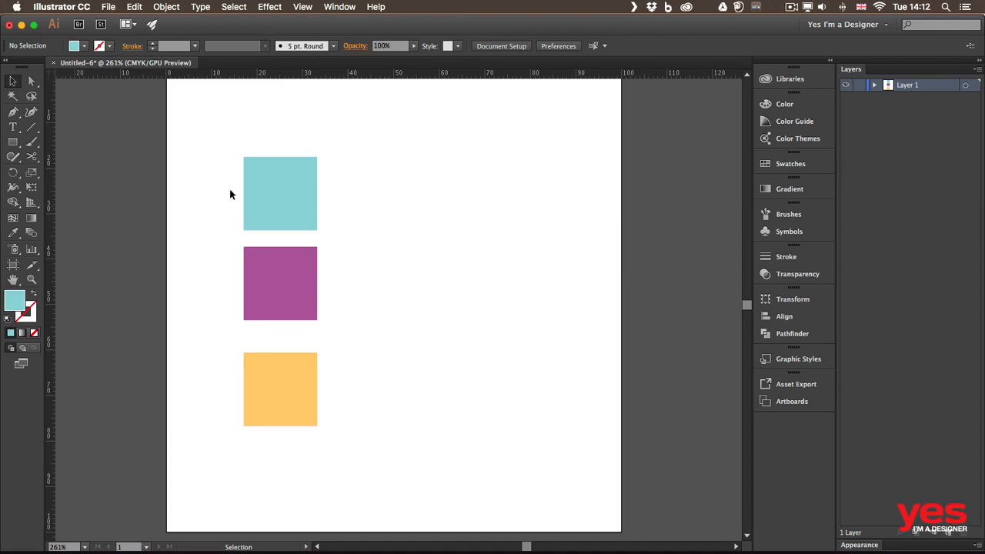
pyautogui.moveTo(269, 192); pyautogui.dragTo(287, 185)
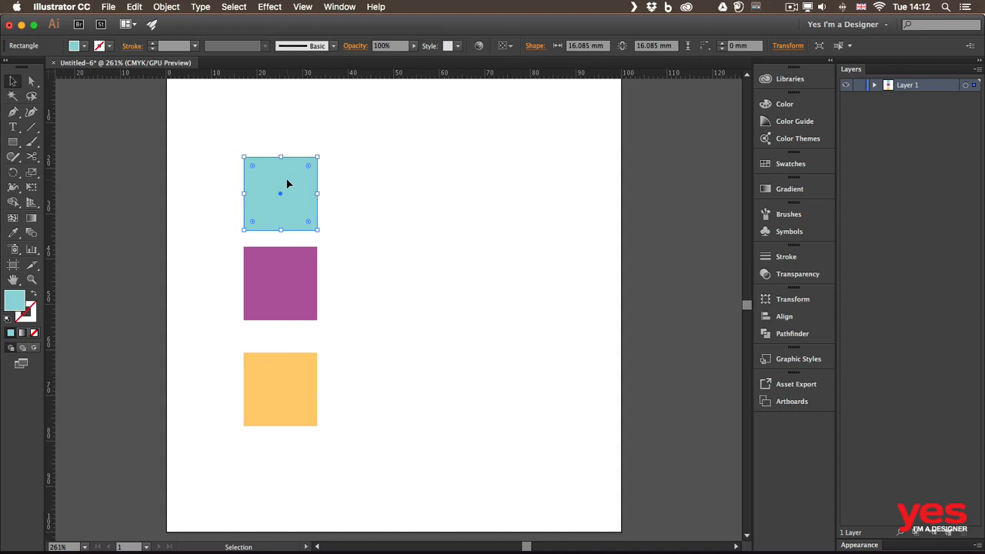
pyautogui.click(424, 210)
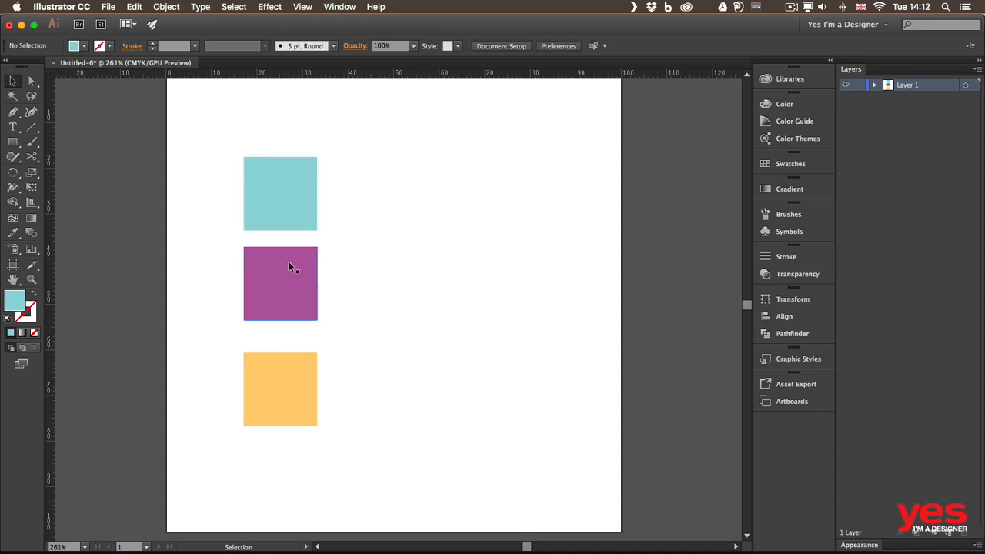
pyautogui.click(288, 262)
pyautogui.click(290, 178)
pyautogui.moveTo(288, 179); pyautogui.dragTo(289, 181)
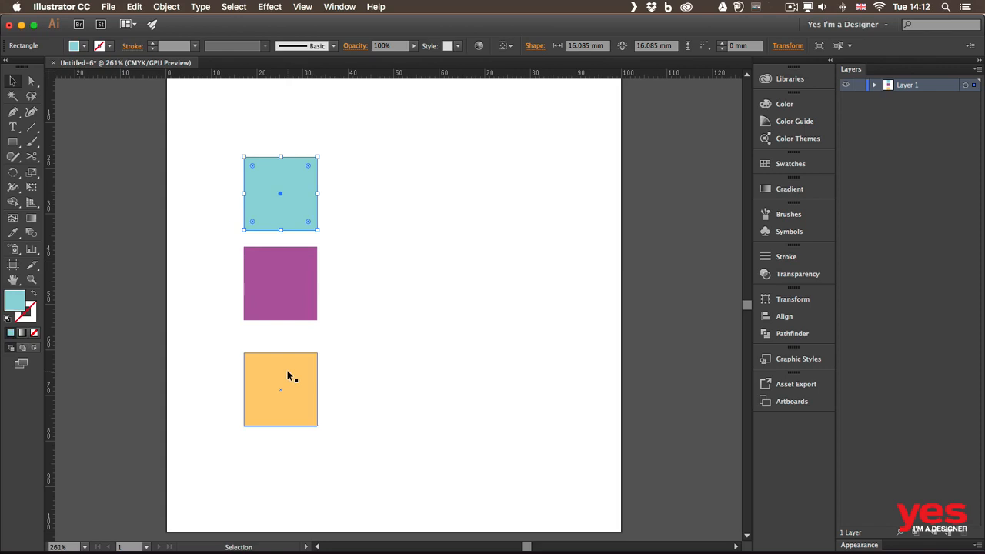
# Widen the purple square rightward to about 27 mm and centre the teal square horizontally above it.
pyautogui.click(314, 285)
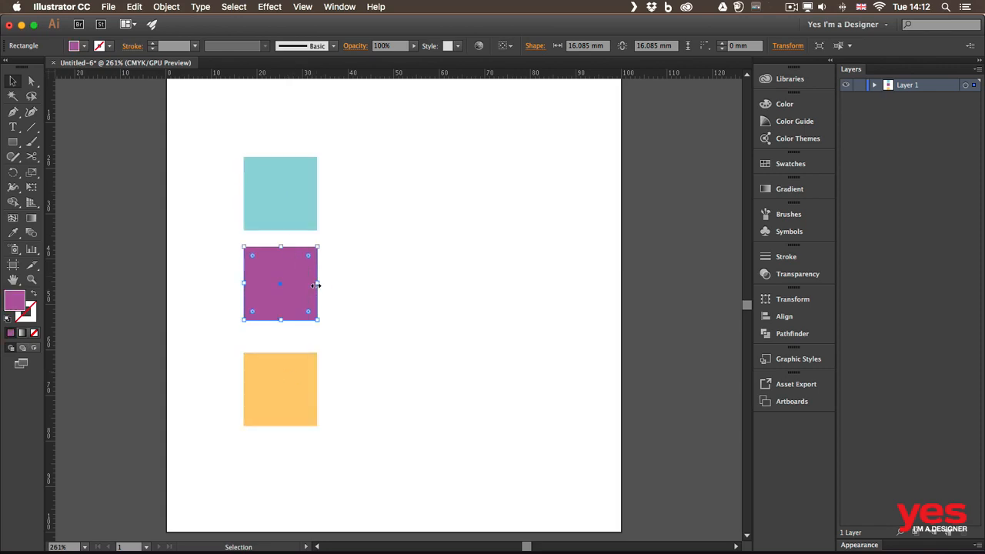
pyautogui.moveTo(315, 285); pyautogui.dragTo(365, 285)
pyautogui.click(404, 269)
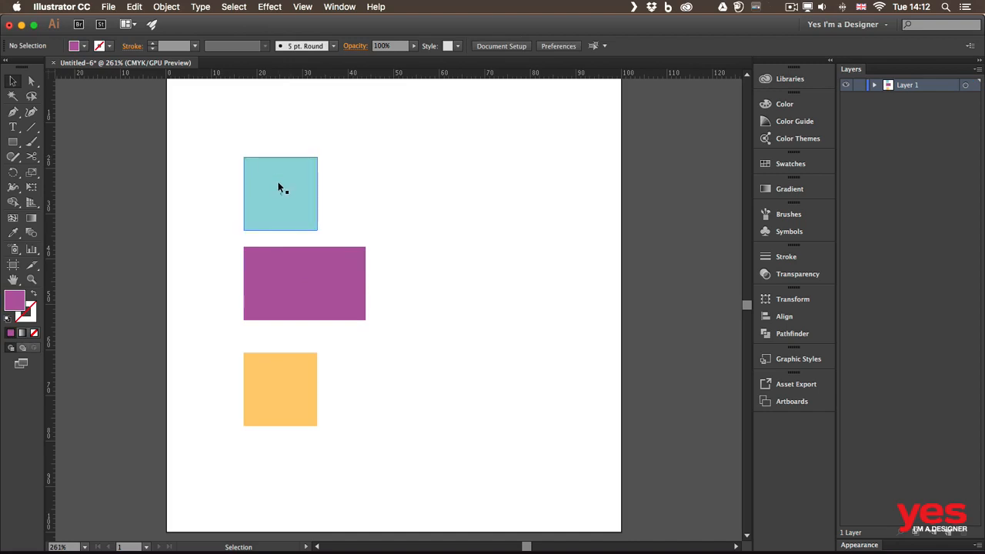
pyautogui.moveTo(279, 185); pyautogui.dragTo(304, 187)
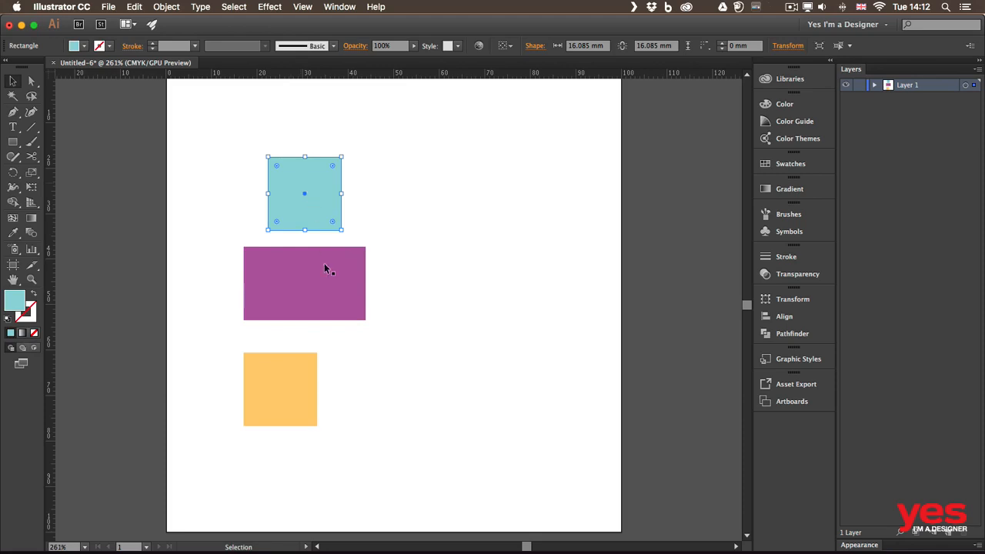
# Move the orange square below the purple rectangle with flush right edges, matching the vertical gap between the teal and purple shapes.
pyautogui.moveTo(295, 387); pyautogui.dragTo(322, 371)
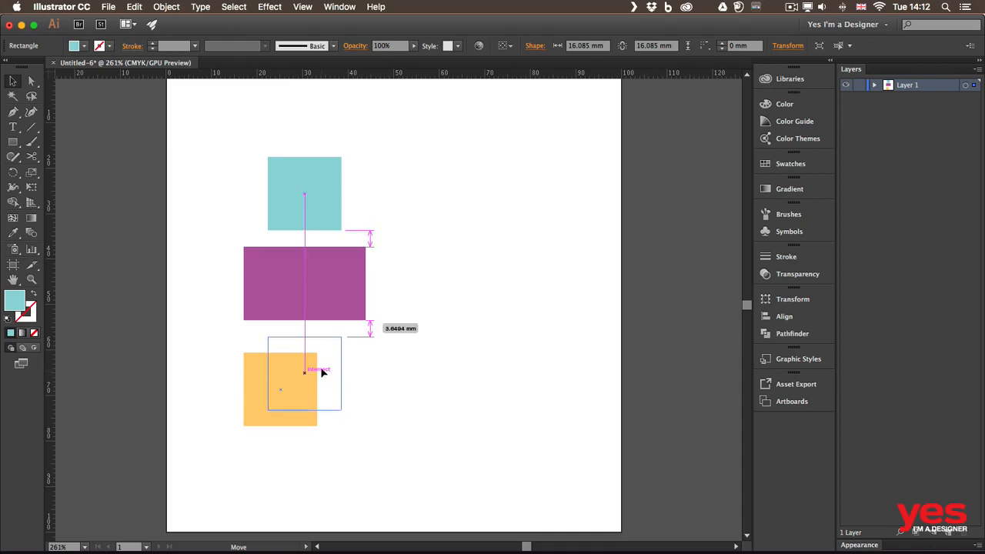
pyautogui.moveTo(321, 371); pyautogui.dragTo(322, 372)
pyautogui.moveTo(322, 371); pyautogui.dragTo(342, 358)
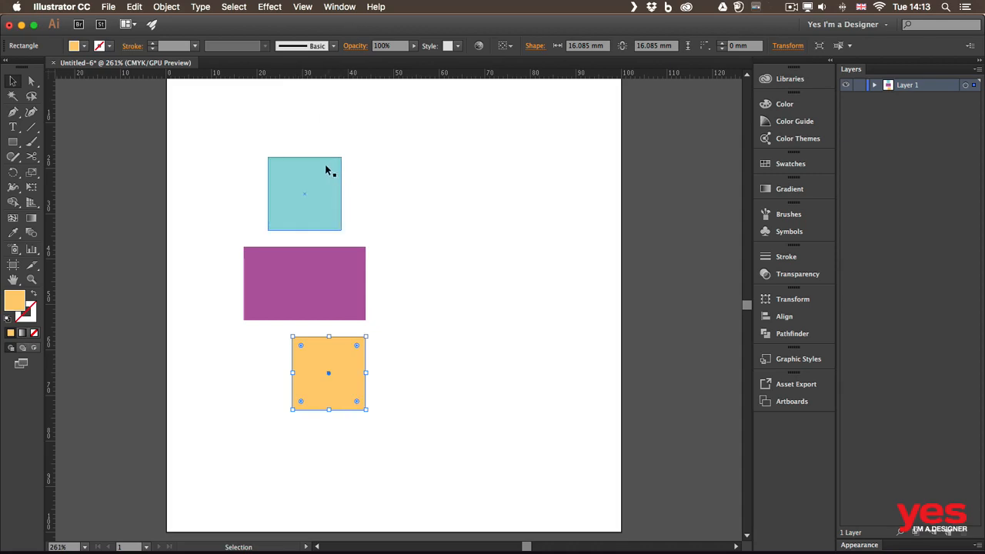
# Move the teal square right so its right edge lines up with the purple rectangle and orange square, keeping its height.
pyautogui.moveTo(326, 165); pyautogui.dragTo(350, 170)
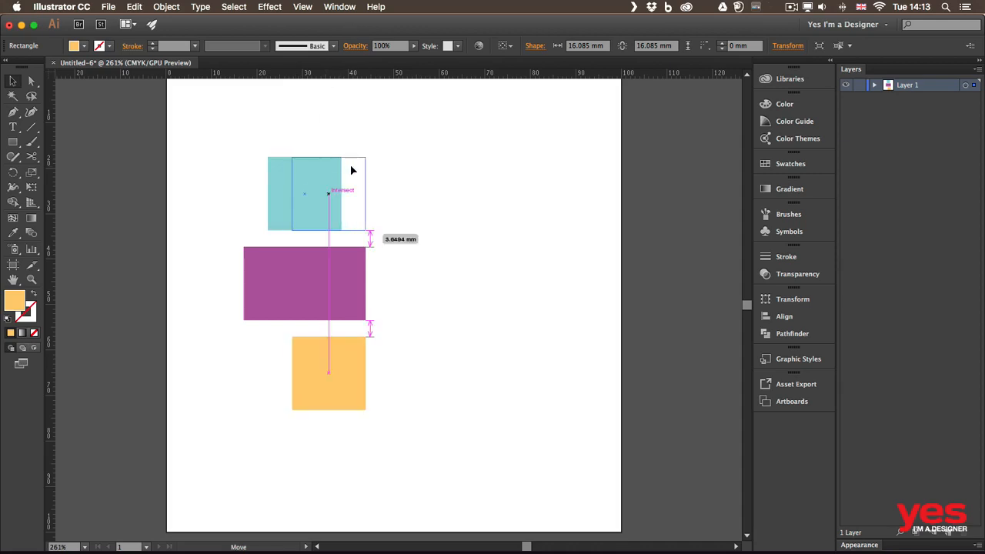
pyautogui.moveTo(352, 170); pyautogui.dragTo(351, 167)
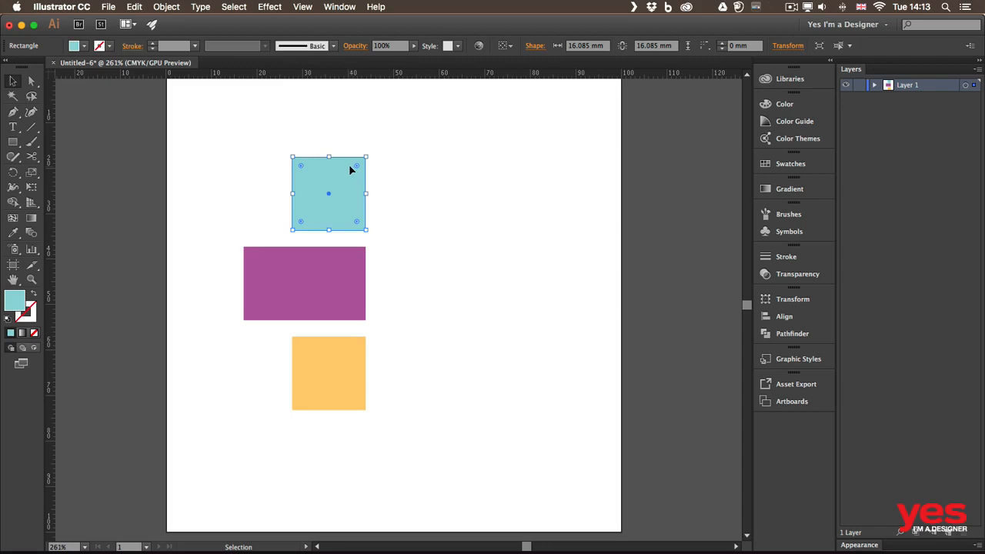
pyautogui.click(209, 129)
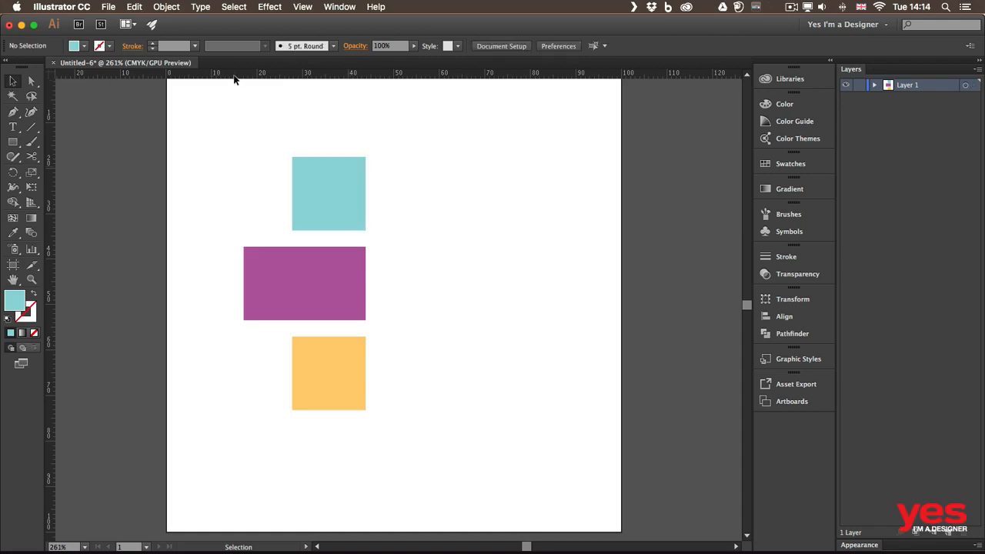
# Add a horizontal ruler guide above the teal square and two vertical guides at about 8 mm and 47 mm.
pyautogui.moveTo(234, 76); pyautogui.dragTo(238, 120)
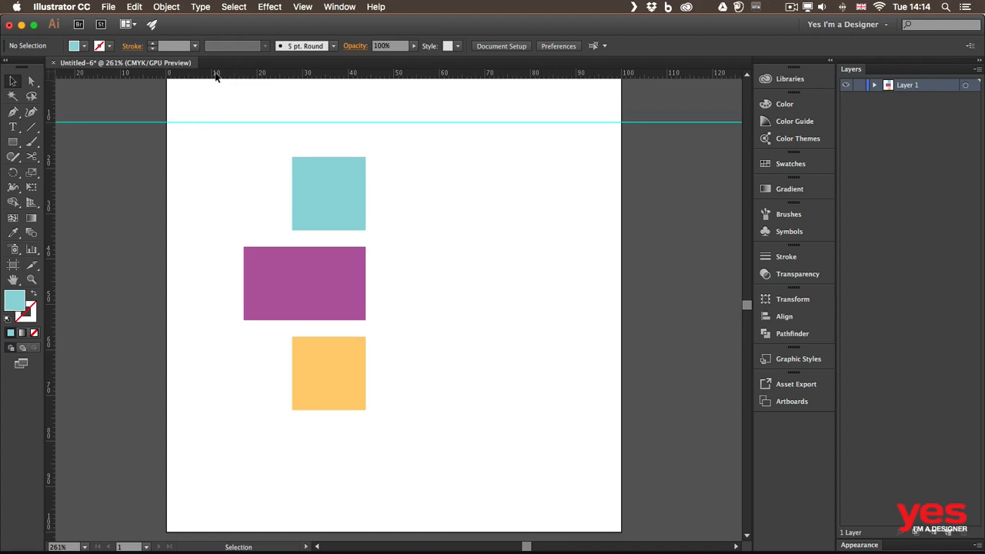
pyautogui.moveTo(51, 199); pyautogui.dragTo(201, 212)
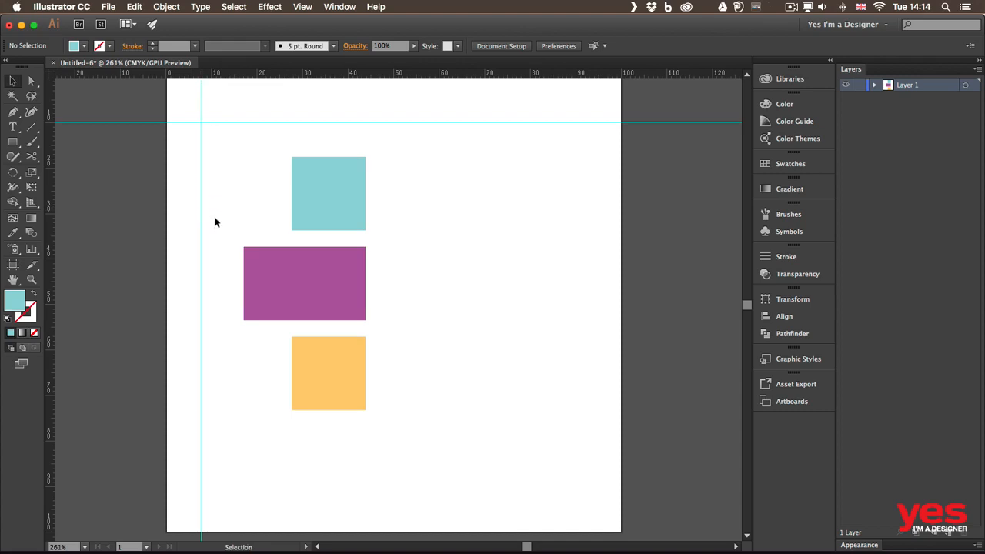
pyautogui.moveTo(260, 74); pyautogui.dragTo(380, 144)
pyautogui.press('alt')
pyautogui.press('alt')
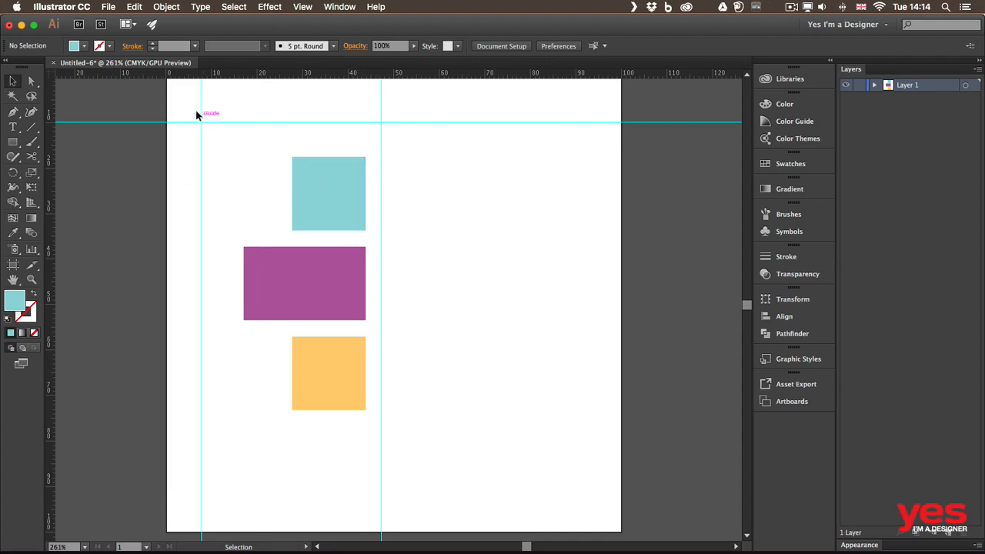
# Unlock the guides and set the horizontal guide's Y position to 25 mm.
pyautogui.click(303, 7)
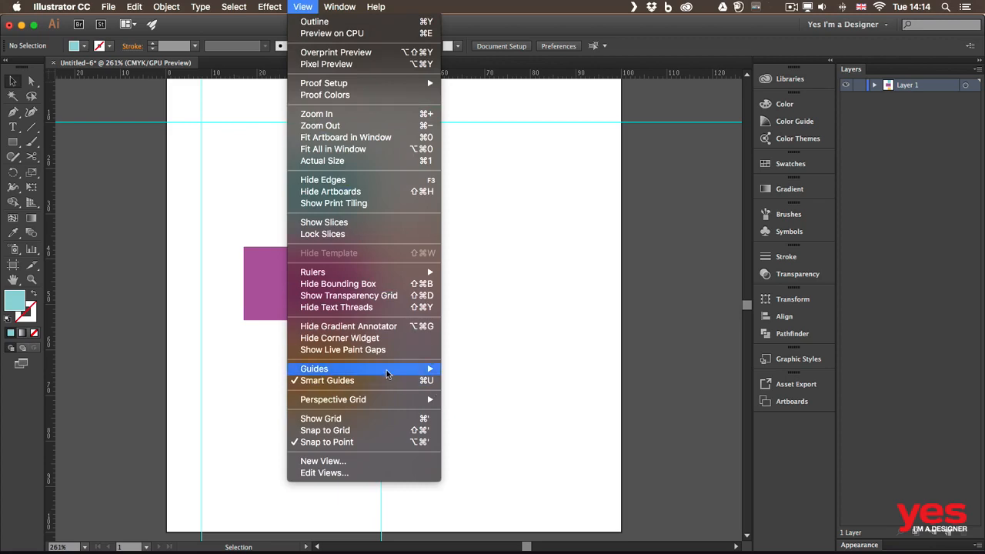
pyautogui.moveTo(400, 369)
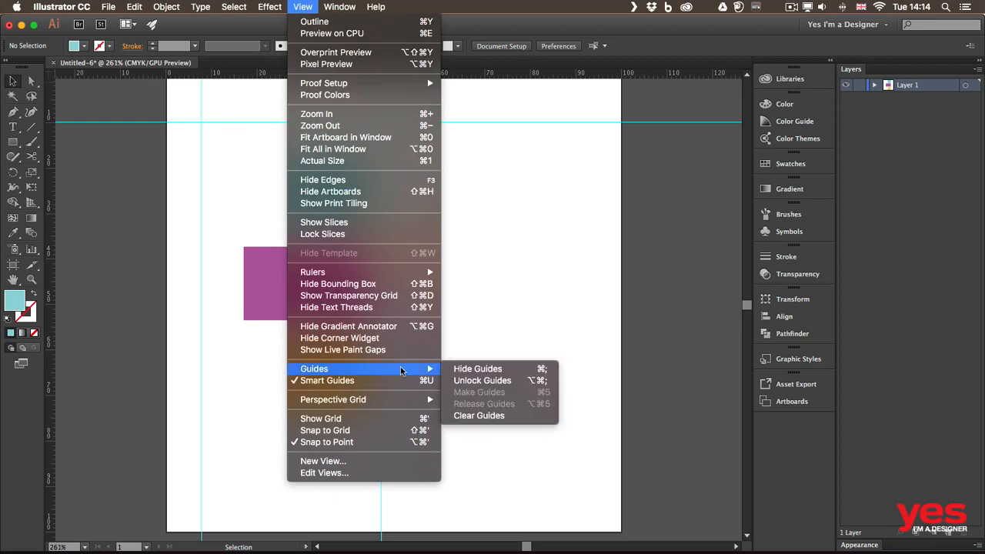
pyautogui.click(489, 380)
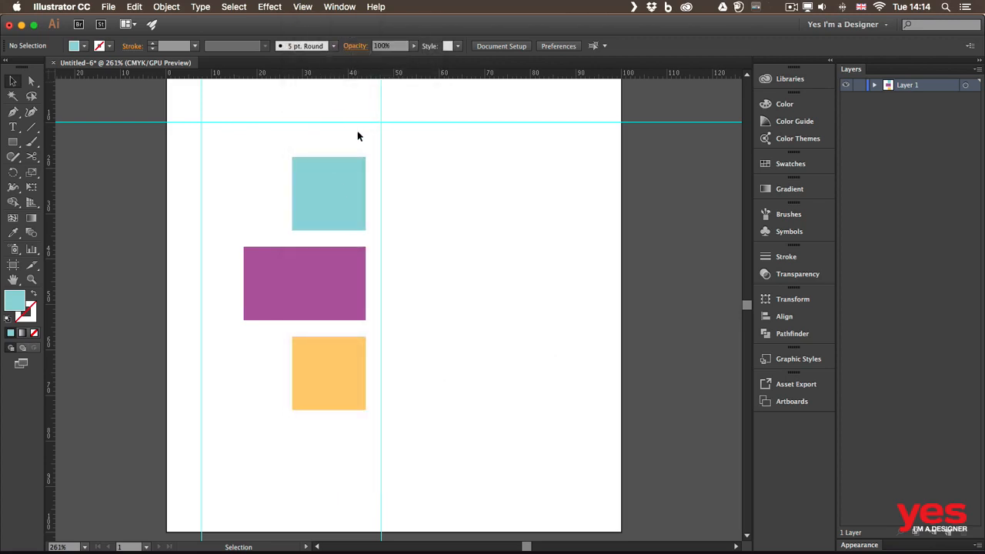
pyautogui.moveTo(341, 123)
pyautogui.mouseDown()
pyautogui.moveTo(335, 105)
pyautogui.moveTo(328, 127)
pyautogui.mouseUp()
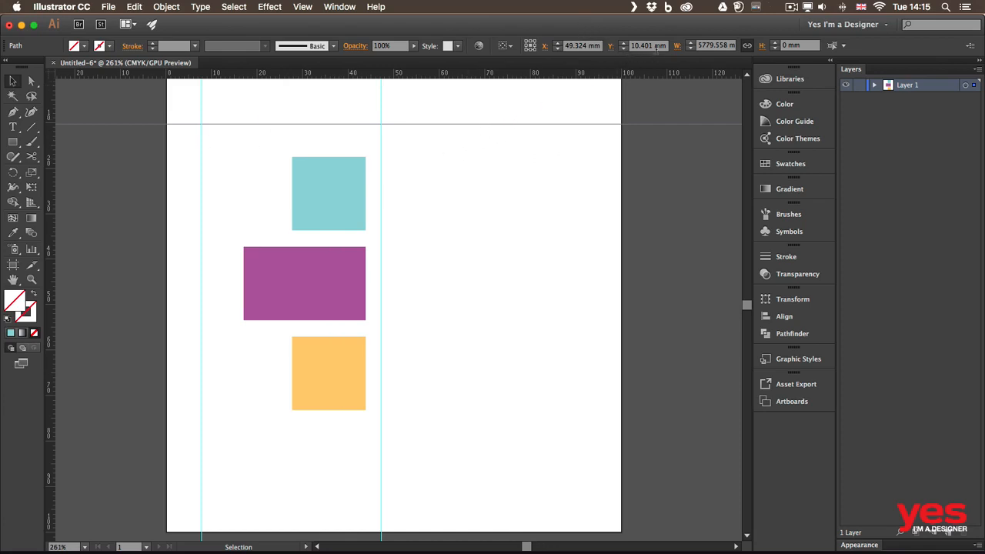
pyautogui.click(666, 45)
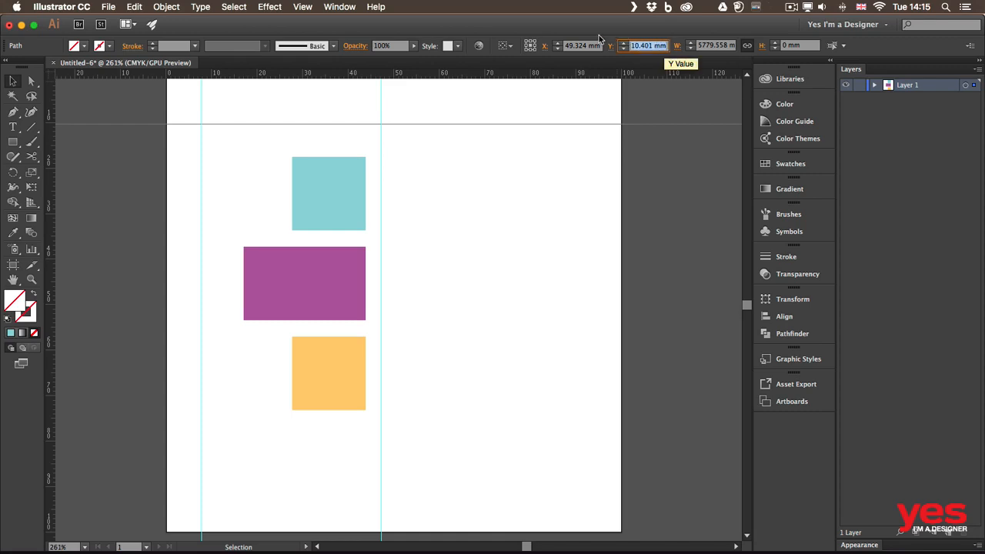
pyautogui.write('25')
pyautogui.press('Return')
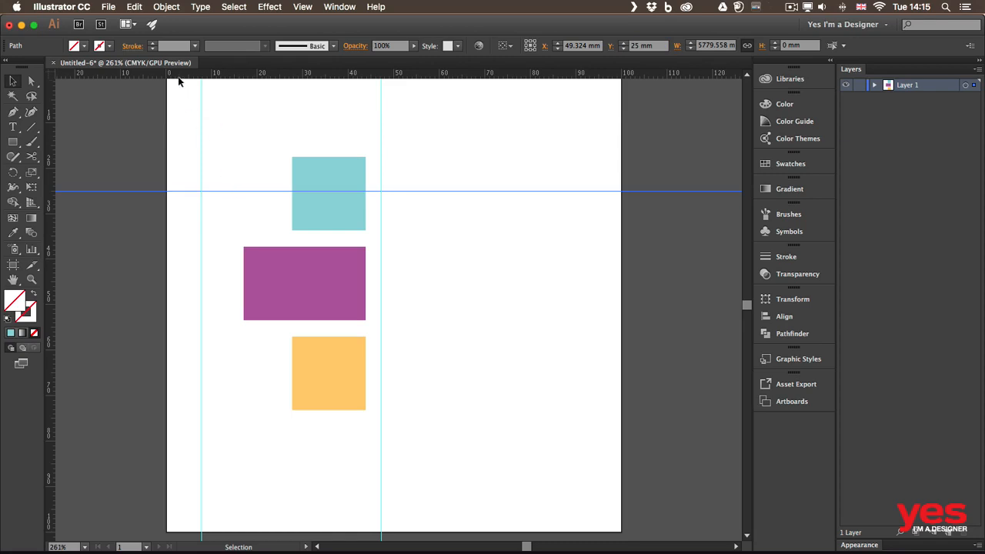
# Set the leftmost vertical guide's X position to 25 mm.
pyautogui.moveTo(193, 105); pyautogui.dragTo(181, 126)
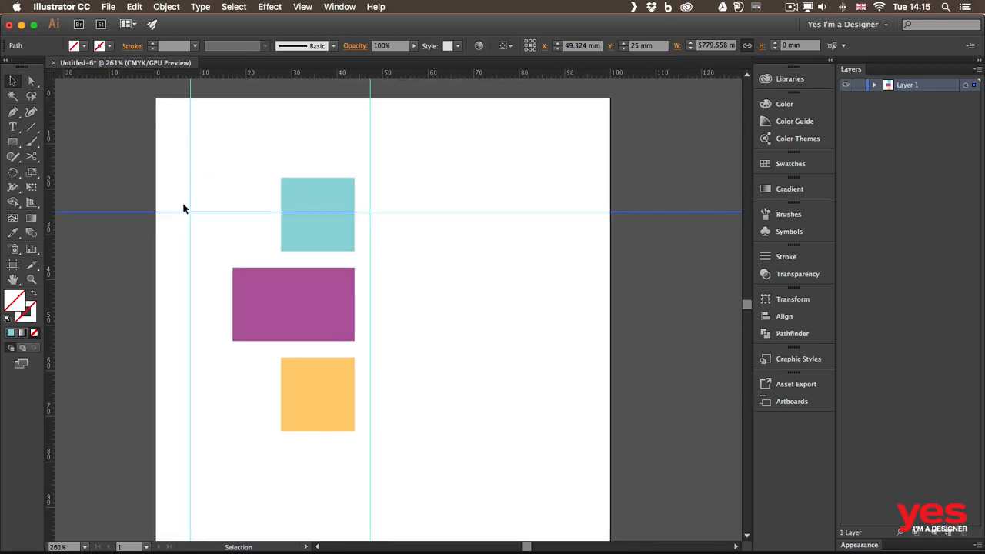
pyautogui.click(190, 145)
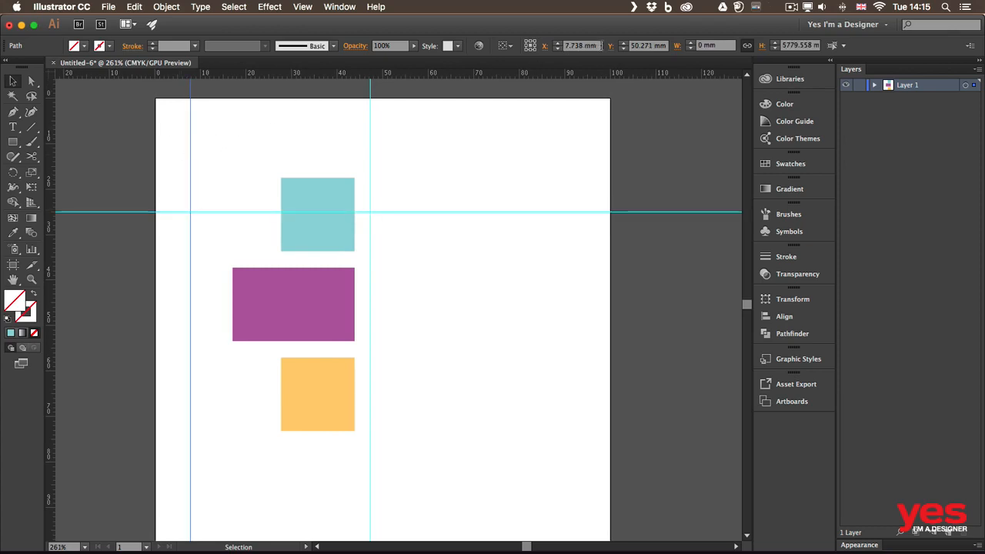
pyautogui.click(597, 45)
pyautogui.write('25')
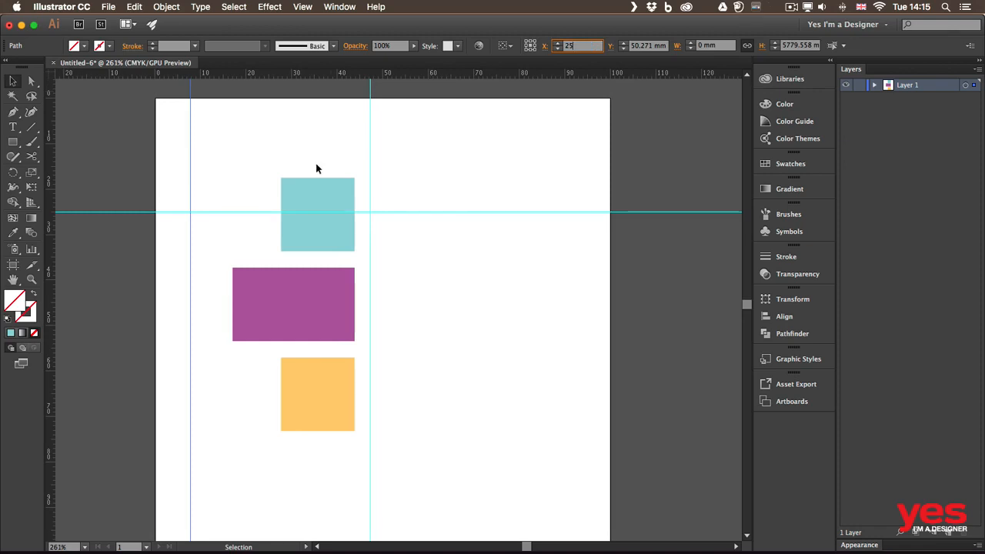
pyautogui.press('Return')
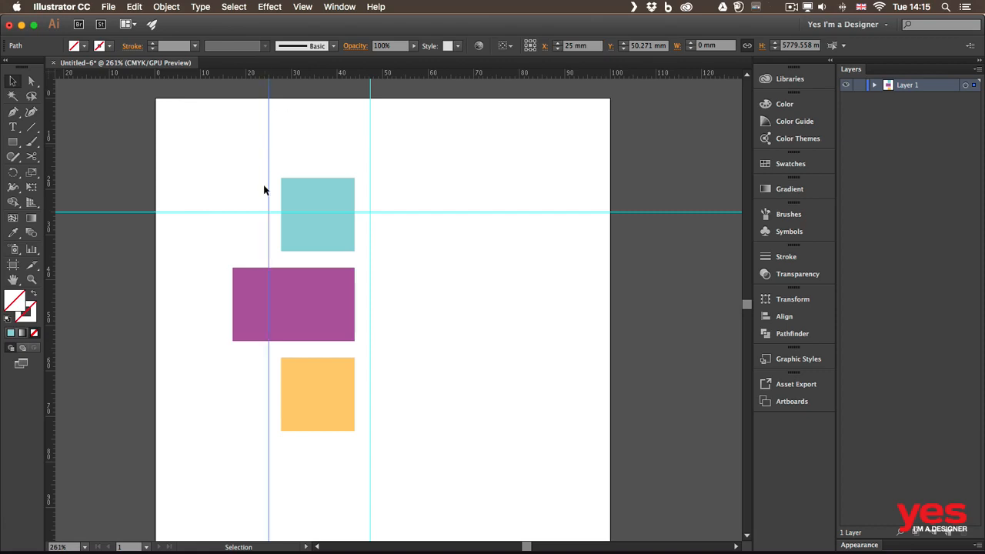
# Snap the teal square's top-left corner to the intersection of the two 25 mm guides.
pyautogui.click(269, 210)
pyautogui.press('space')
pyautogui.moveTo(332, 161); pyautogui.dragTo(301, 108)
pyautogui.moveTo(290, 175); pyautogui.dragTo(278, 210)
# Snap the left edges of the purple rectangle and orange square to the 25 mm vertical guide, stacking them below the teal square.
pyautogui.moveTo(254, 268); pyautogui.dragTo(296, 295)
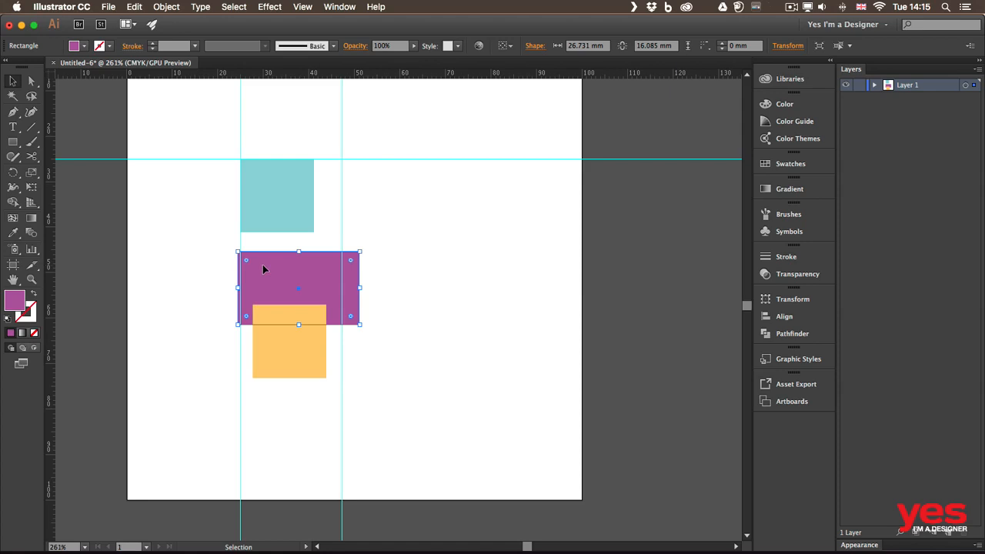
pyautogui.moveTo(263, 269); pyautogui.dragTo(261, 270)
pyautogui.click(272, 357)
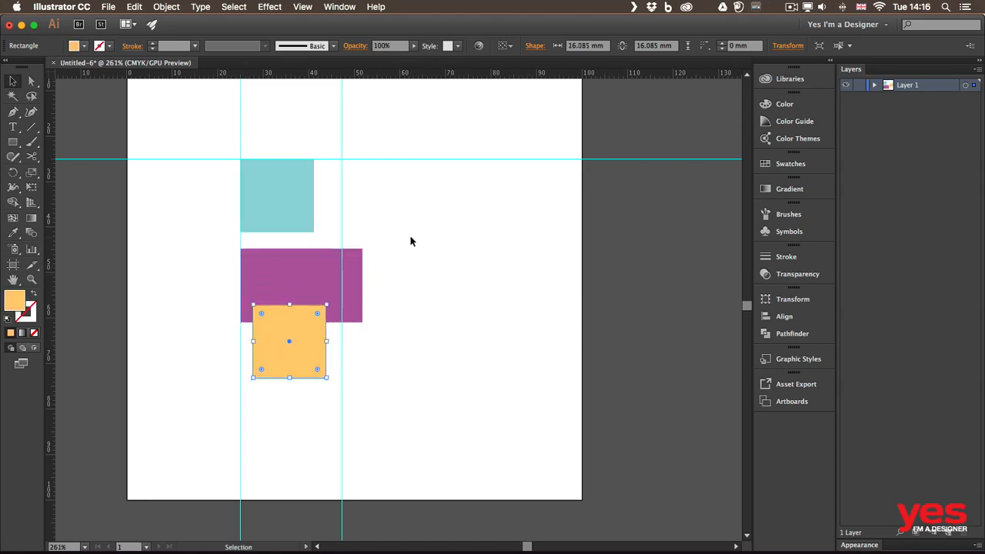
pyautogui.moveTo(312, 357); pyautogui.dragTo(300, 389)
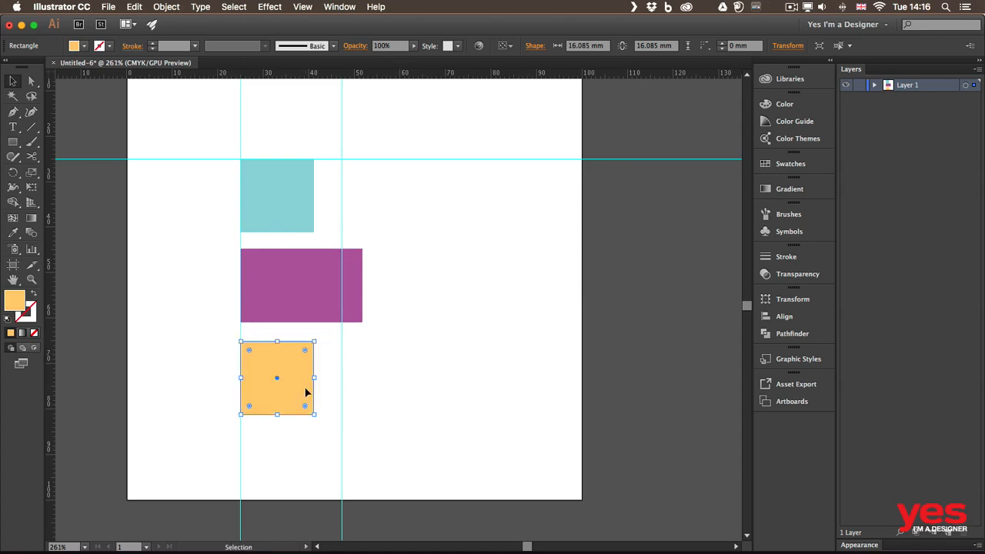
# Duplicate the orange square to the right of the purple rectangle at the same height and convert the copy into a guide.
pyautogui.press('alt')
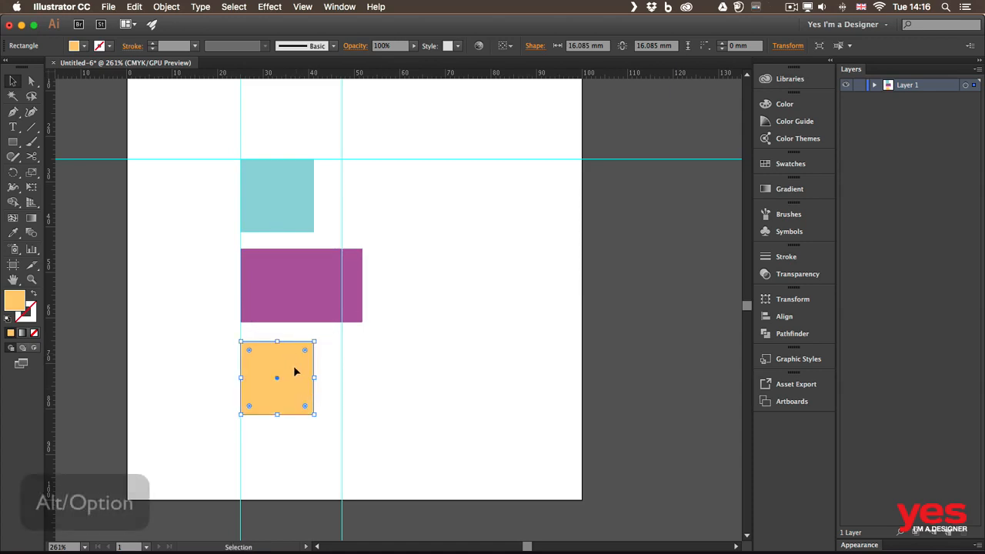
pyautogui.moveTo(291, 373); pyautogui.dragTo(496, 280)
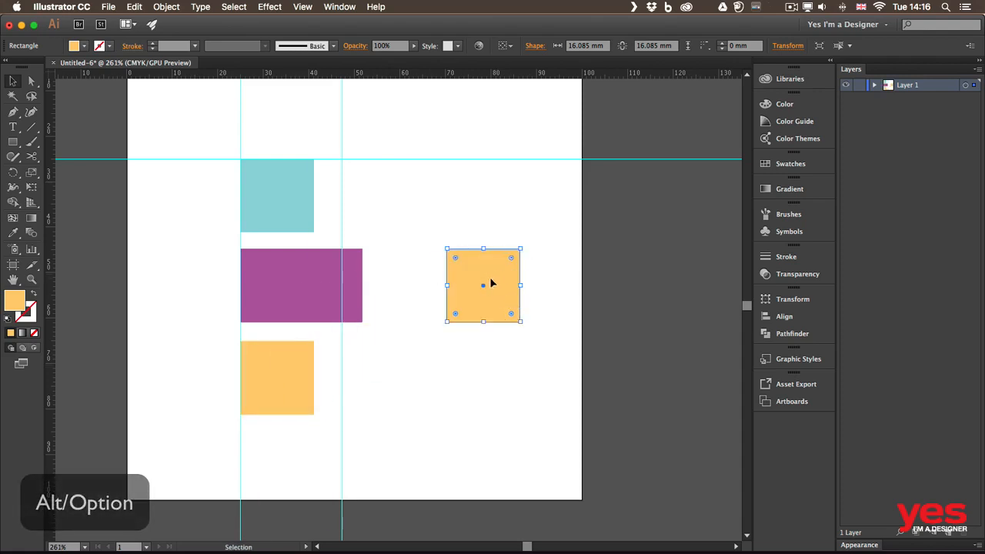
pyautogui.click(304, 7)
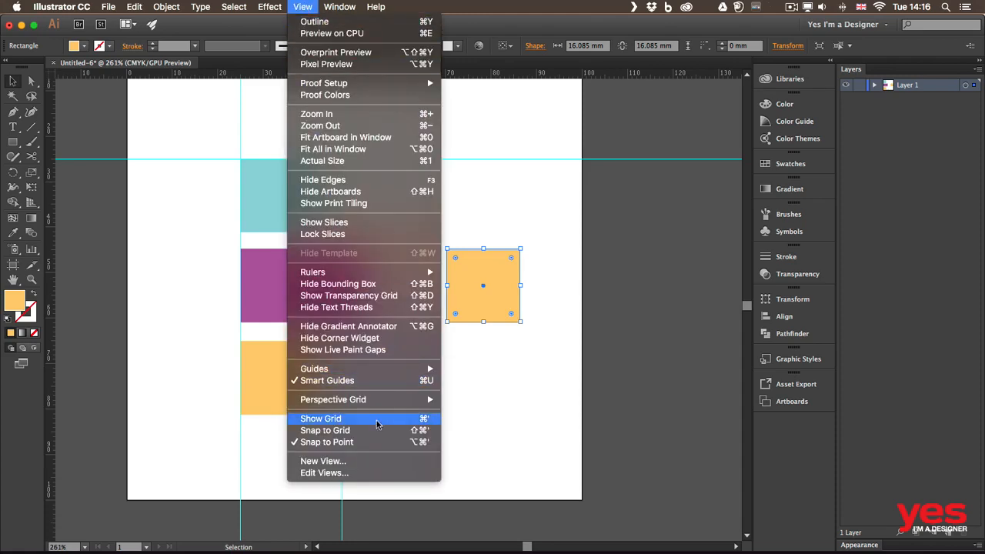
pyautogui.moveTo(411, 370)
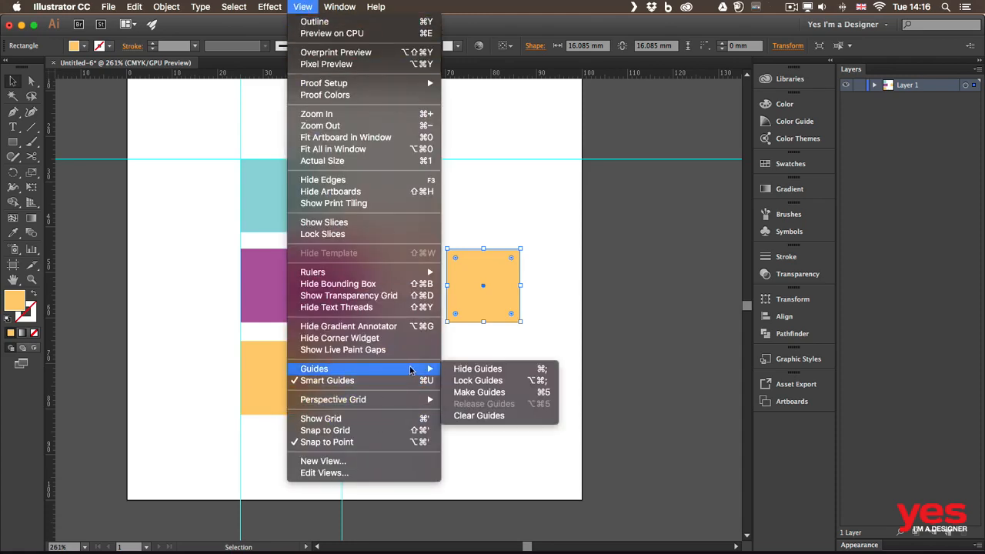
pyautogui.click(513, 395)
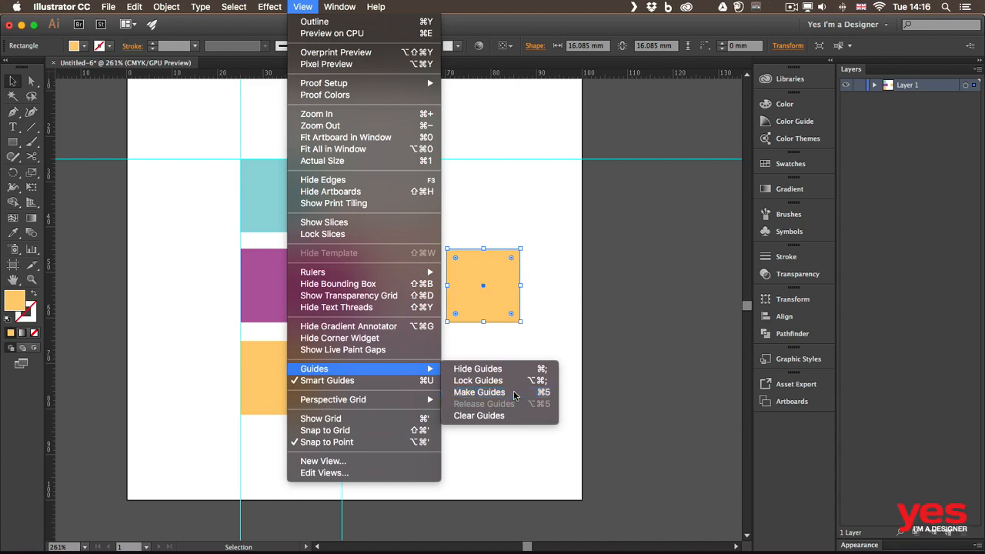
pyautogui.click(555, 268)
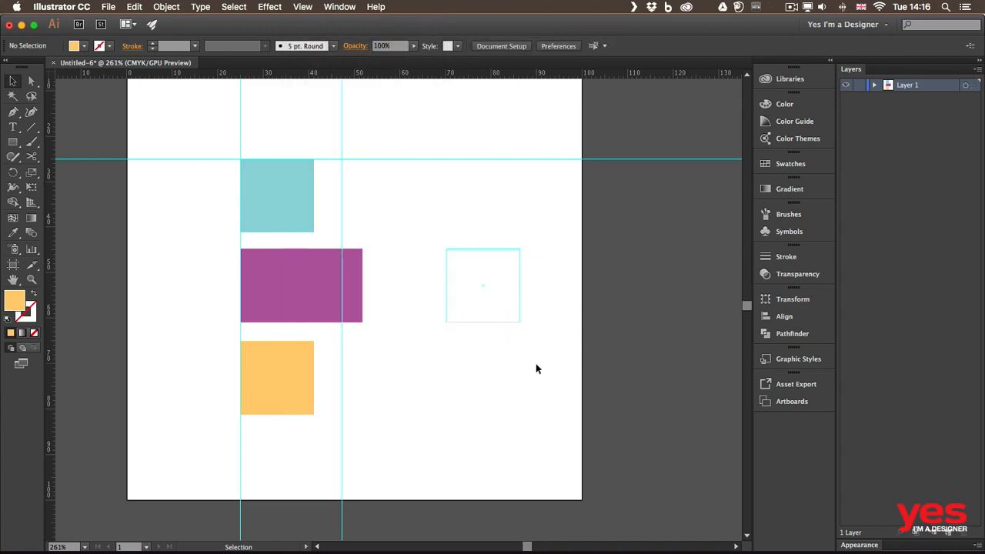
# Move the purple rectangle directly beneath the square guide, centred on it with its top edge touching the guide's bottom edge.
pyautogui.moveTo(303, 296); pyautogui.dragTo(437, 324)
pyautogui.moveTo(412, 300); pyautogui.dragTo(487, 370)
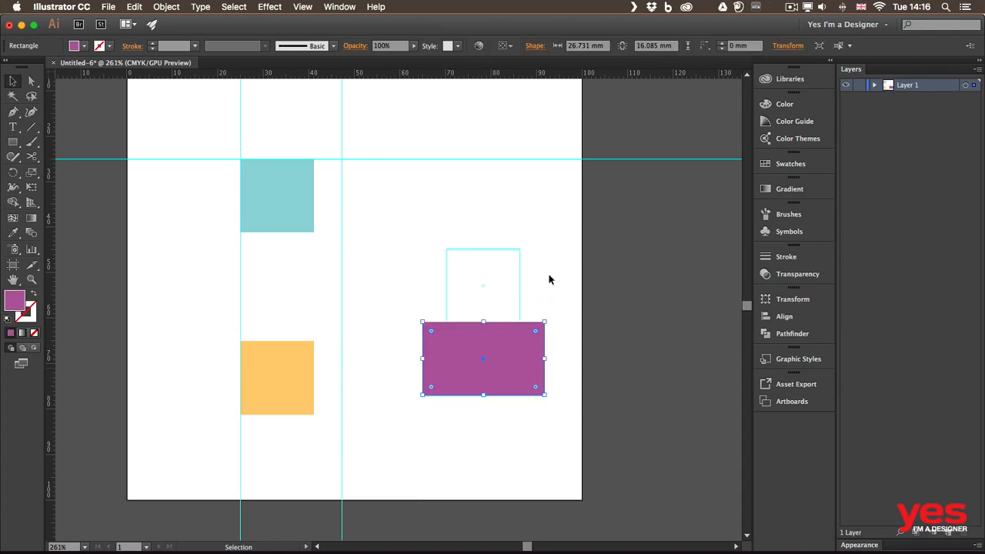
pyautogui.click(536, 243)
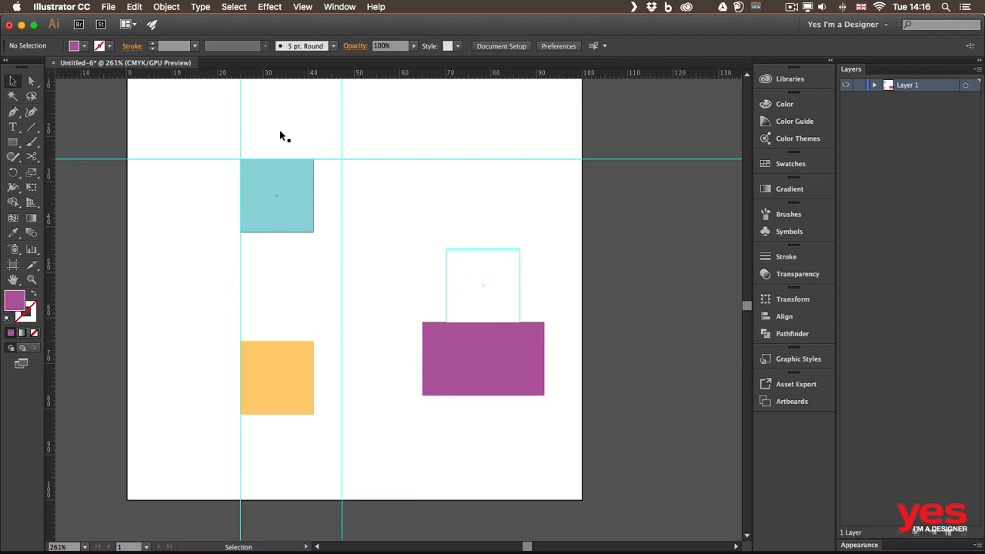
# Hide all guides on the artboard and show them again.
pyautogui.click(302, 6)
pyautogui.moveTo(408, 372)
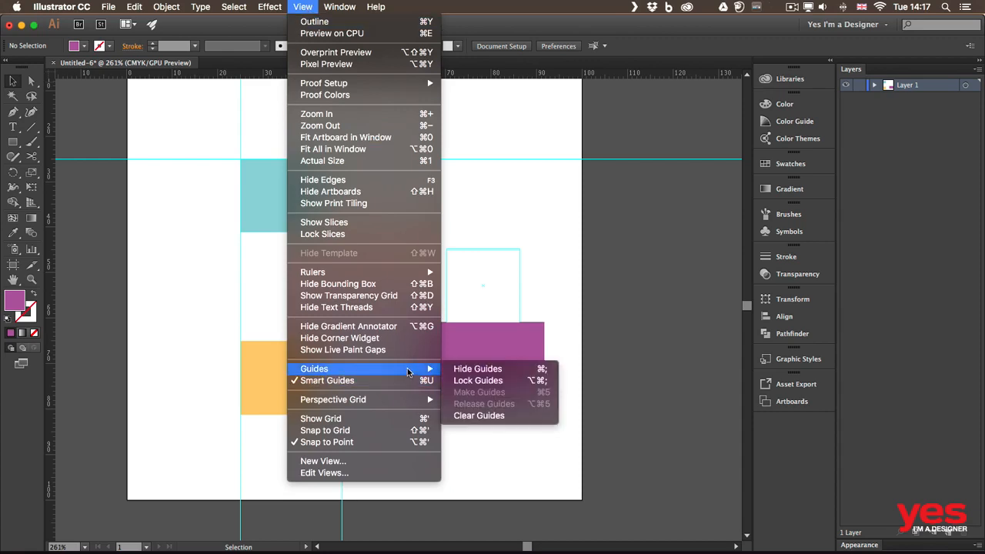
pyautogui.click(539, 369)
pyautogui.press('super+semicolon')
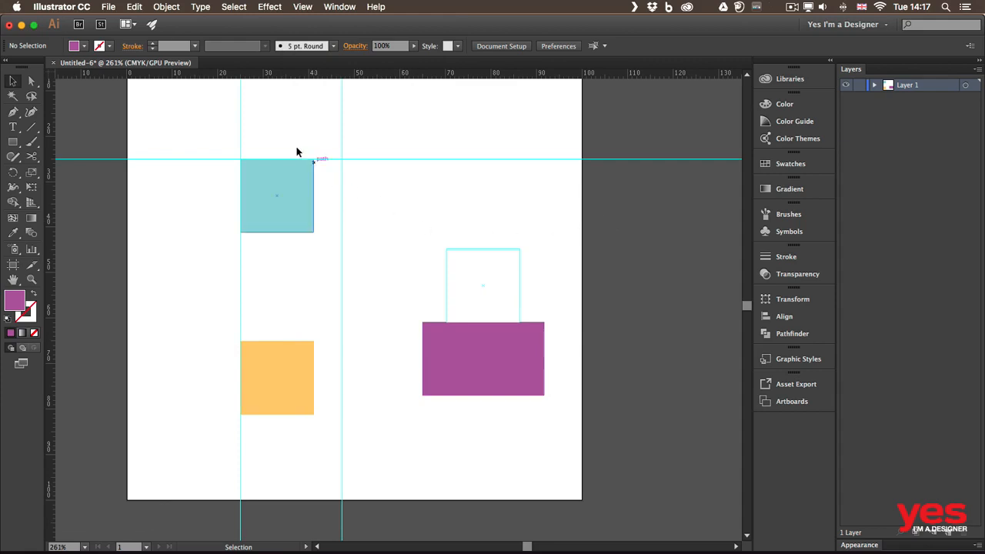
# Clear all guides and move the orange square up to sit just below the teal square, aligned with its sides.
pyautogui.click(302, 6)
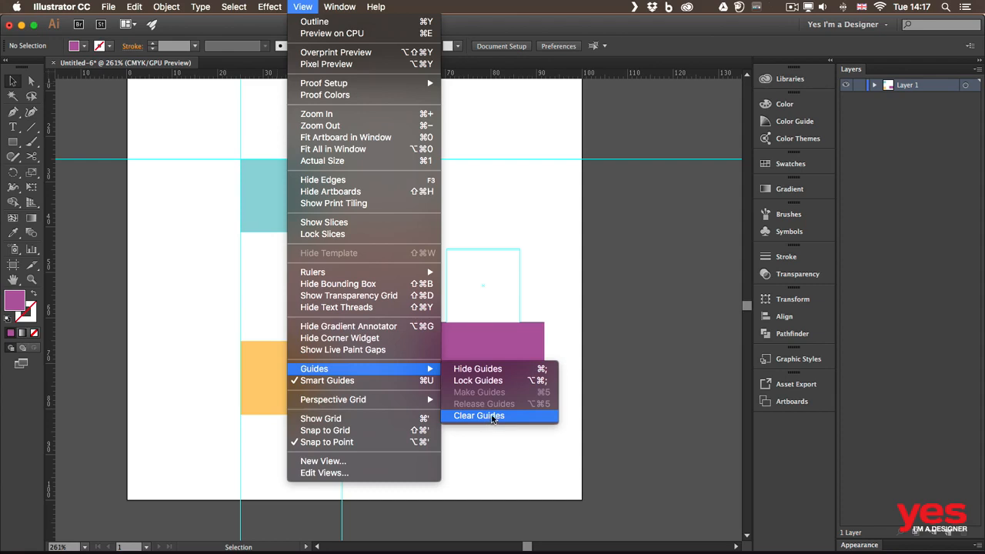
pyautogui.click(493, 418)
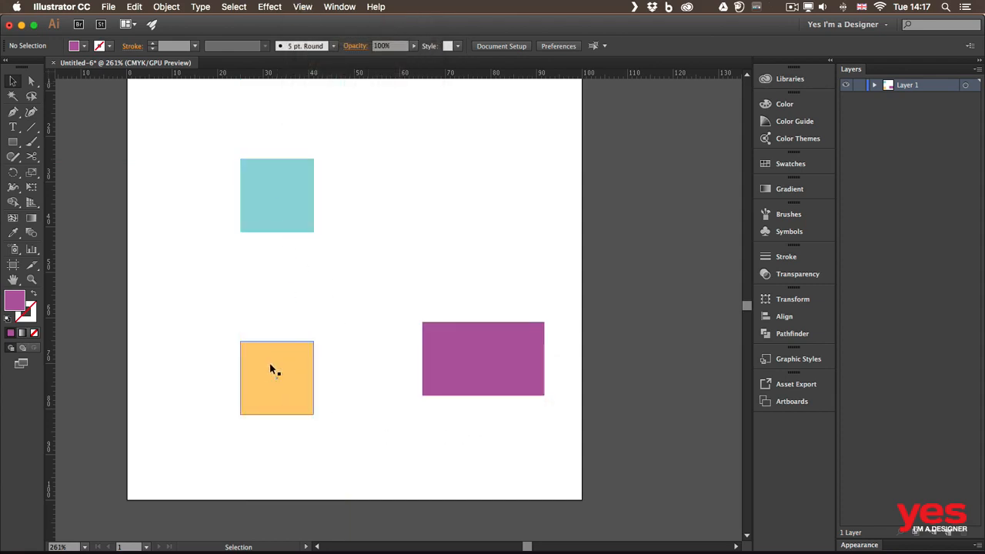
pyautogui.moveTo(269, 368); pyautogui.dragTo(274, 266)
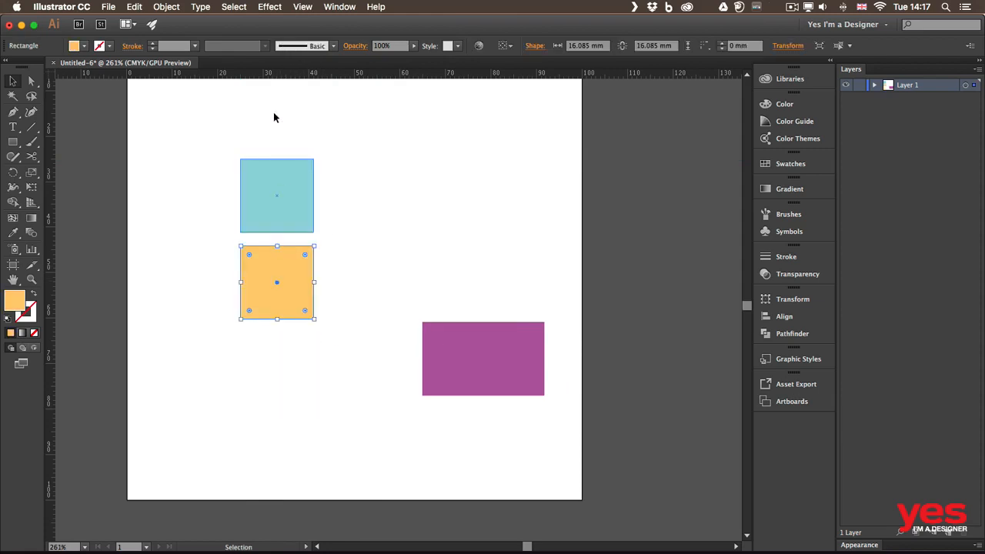
# Turn off Smart Guides and move the orange square freely, slightly to the left beneath the teal square.
pyautogui.click(304, 10)
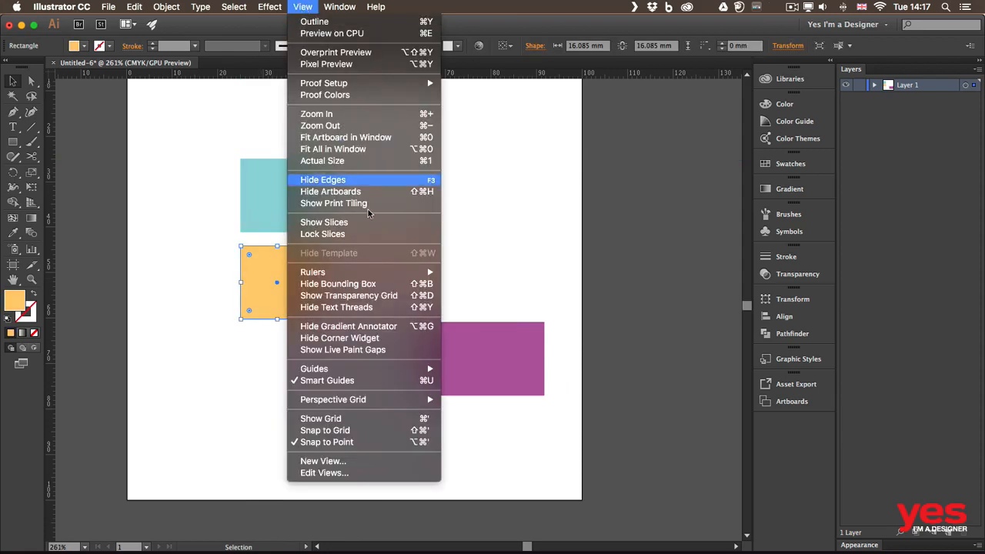
pyautogui.click(387, 381)
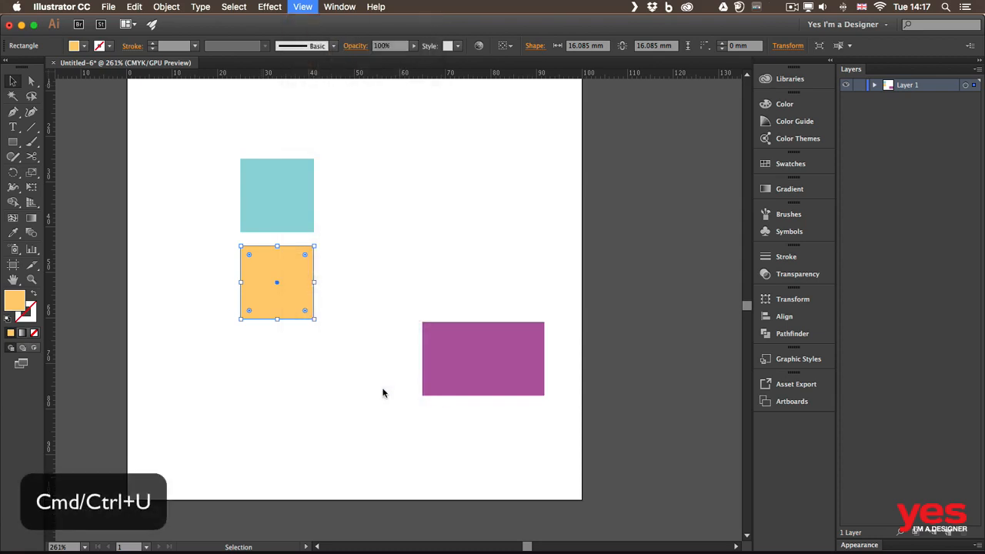
pyautogui.moveTo(301, 254); pyautogui.dragTo(277, 258)
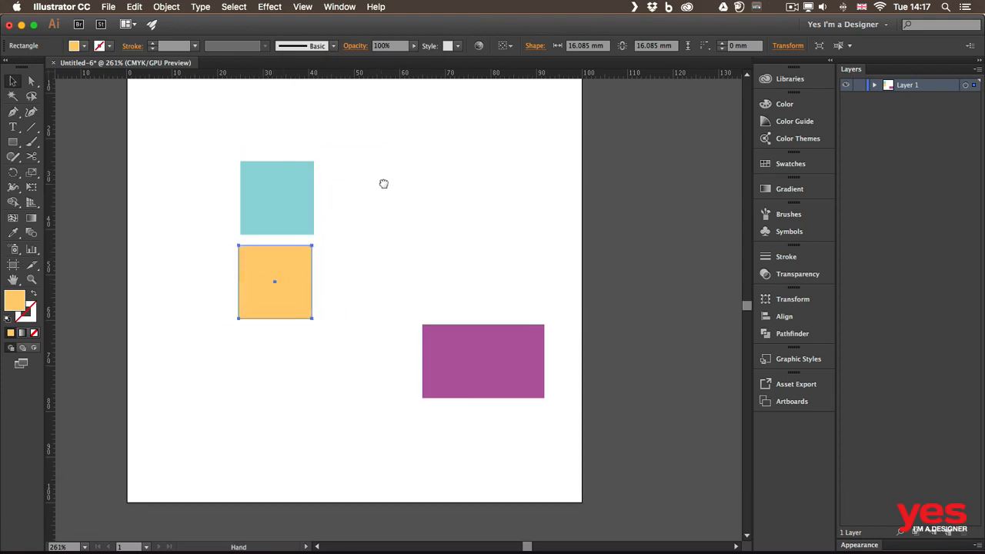
# Show the document grid and move the orange square down so its top-left corner meets a main gridline intersection.
pyautogui.moveTo(385, 185); pyautogui.dragTo(398, 203)
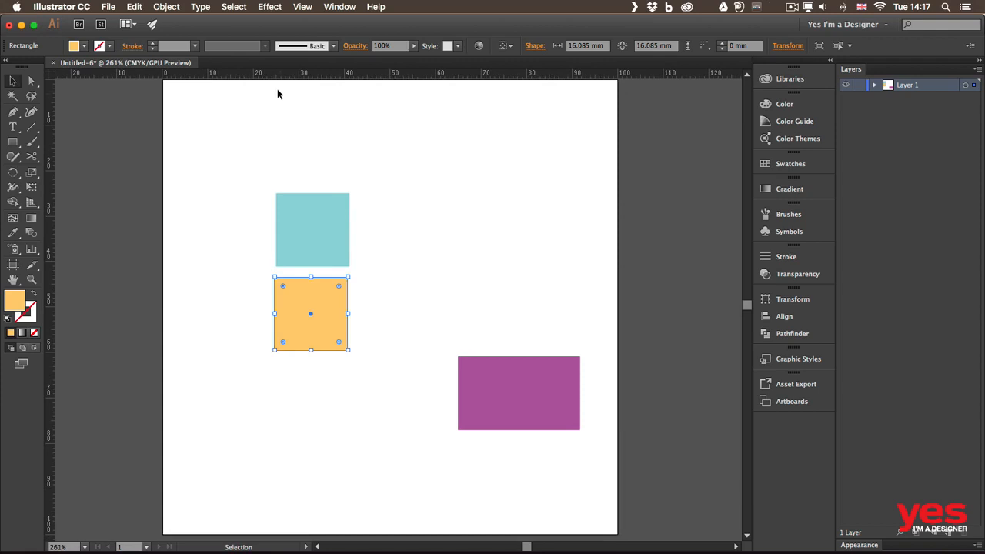
pyautogui.click(305, 9)
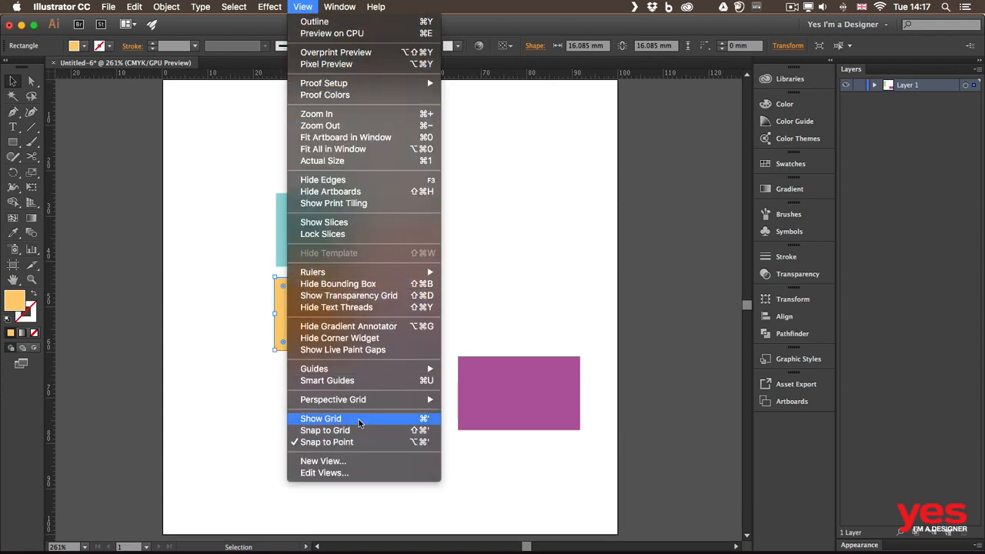
pyautogui.click(359, 421)
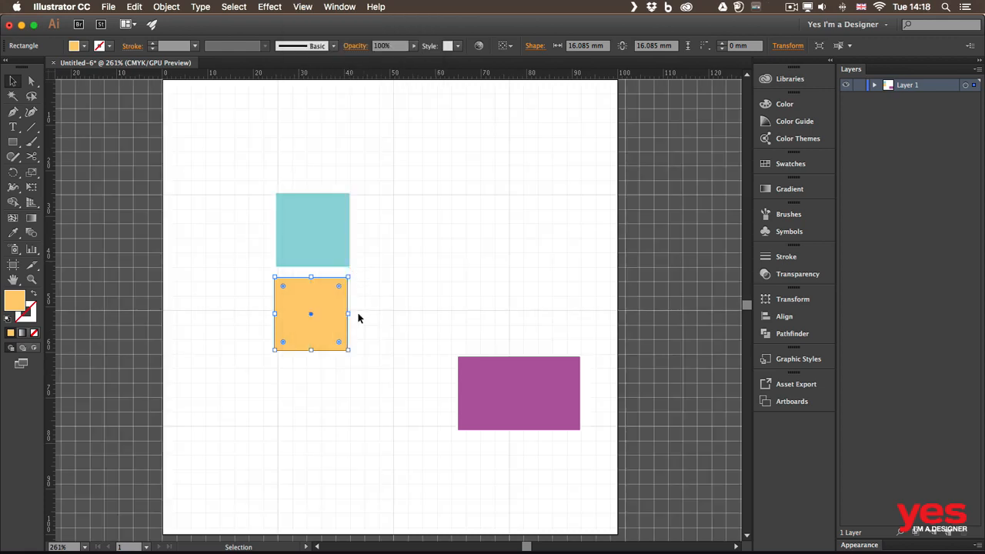
pyautogui.moveTo(298, 288); pyautogui.dragTo(302, 328)
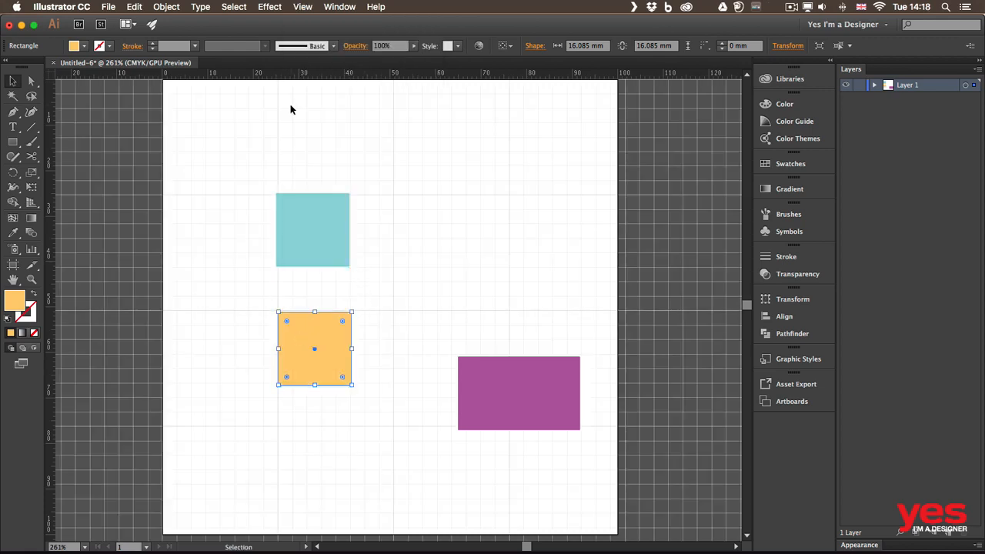
# Turn on Snap to Grid and arrange the teal, orange and purple shapes in a row with two-cell gaps.
pyautogui.click(302, 6)
pyautogui.moveTo(376, 402)
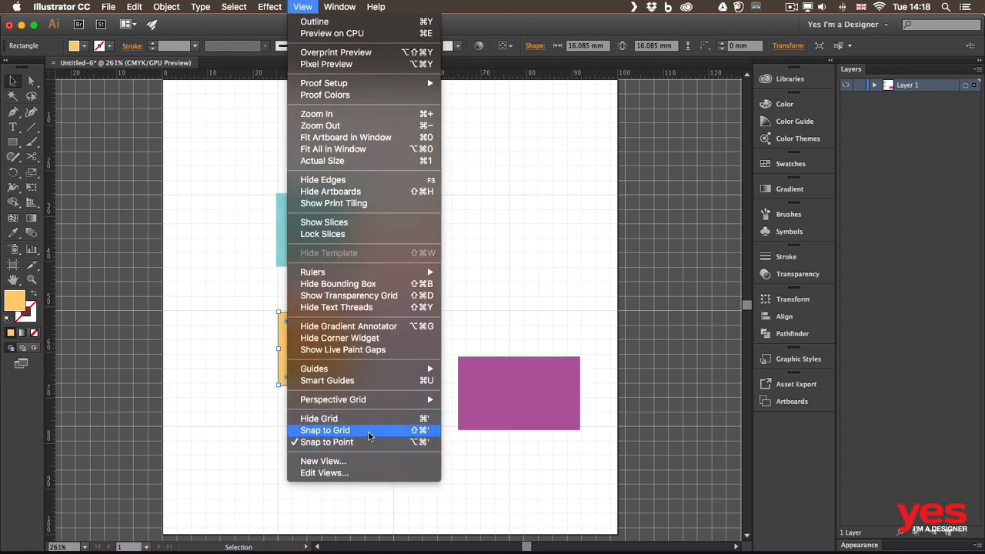
pyautogui.click(370, 433)
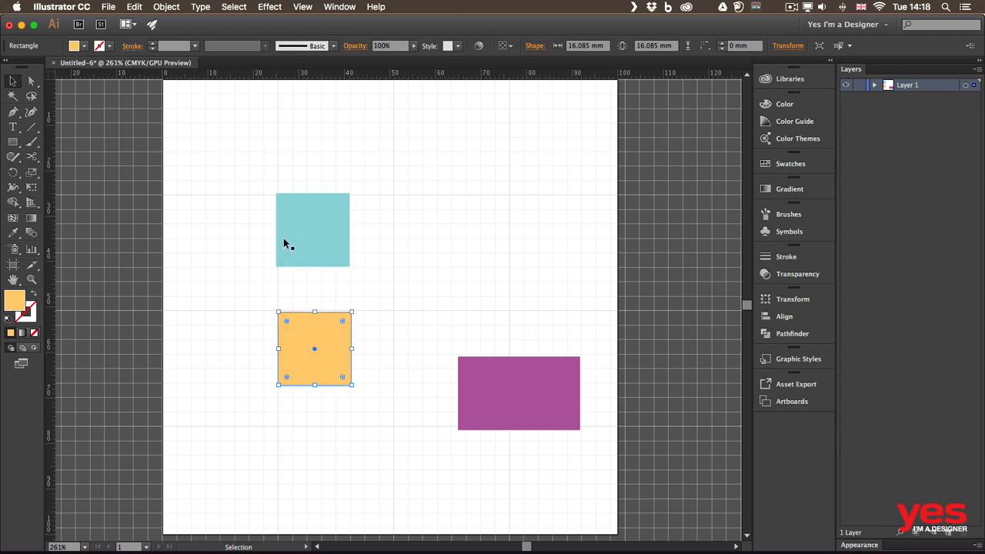
pyautogui.moveTo(283, 244); pyautogui.dragTo(247, 240)
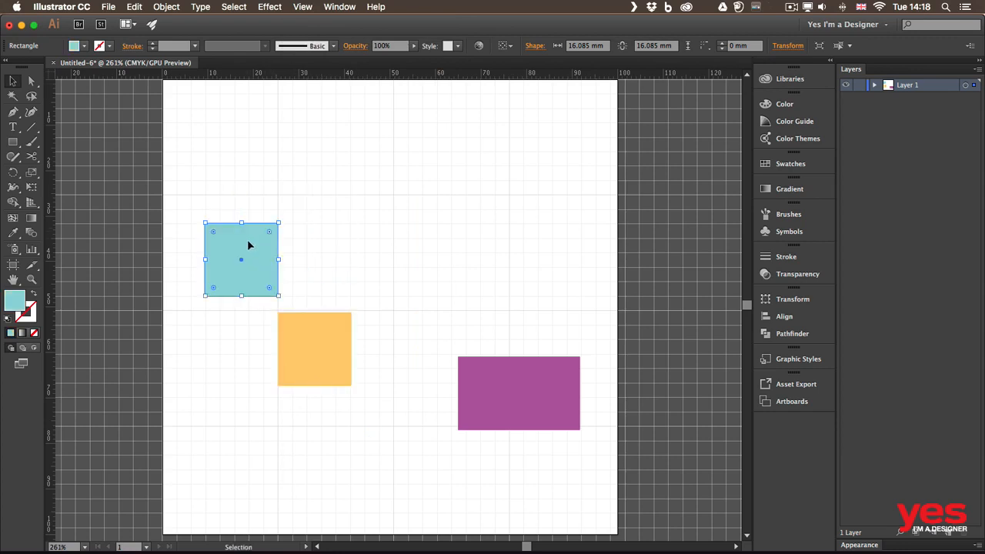
pyautogui.moveTo(301, 342); pyautogui.dragTo(315, 249)
pyautogui.moveTo(489, 377); pyautogui.dragTo(414, 242)
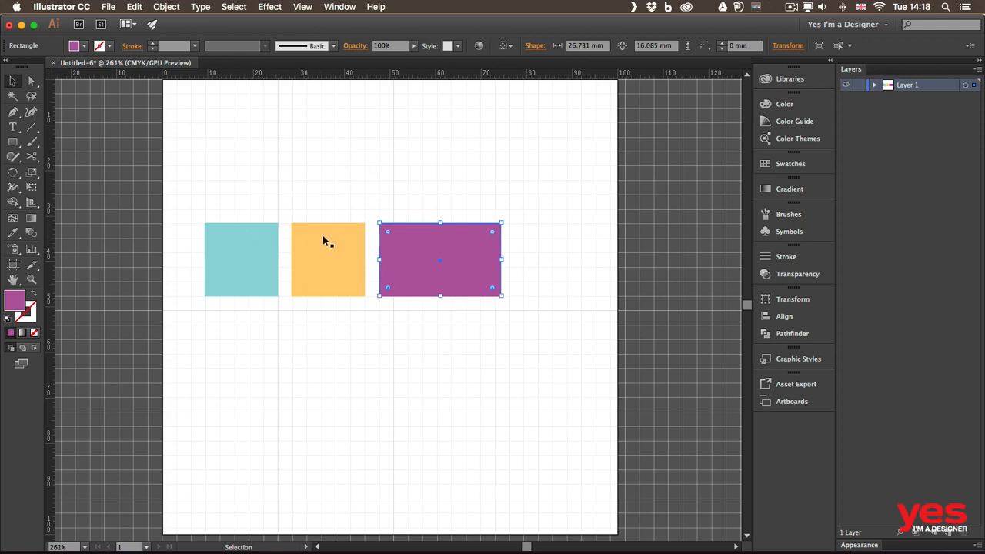
pyautogui.moveTo(319, 237); pyautogui.dragTo(334, 239)
pyautogui.moveTo(420, 235); pyautogui.dragTo(453, 232)
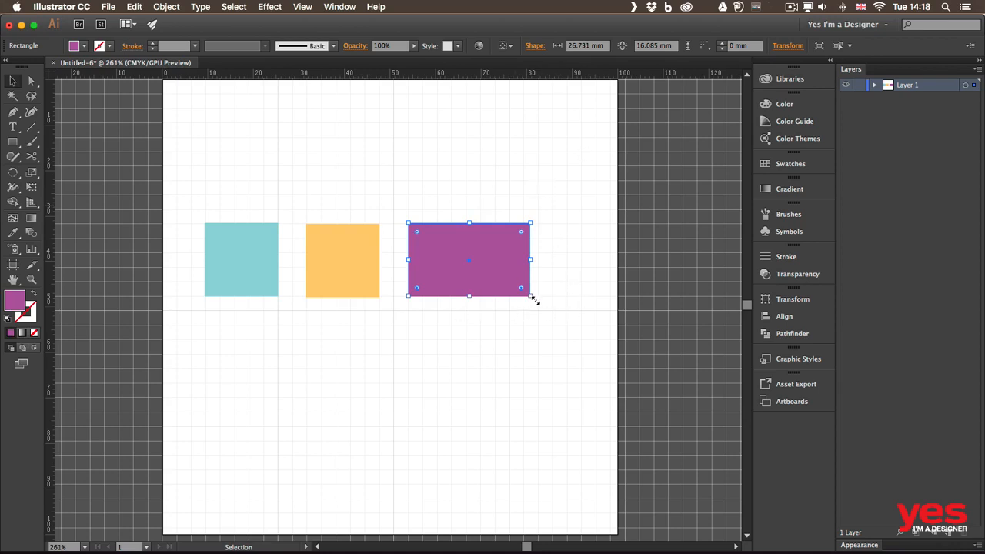
# Resize the three shapes on the grid into upright rectangles about 12.7 mm wide and 25.6 mm tall, spaced one cell apart.
pyautogui.moveTo(530, 296); pyautogui.dragTo(481, 340)
pyautogui.click(374, 295)
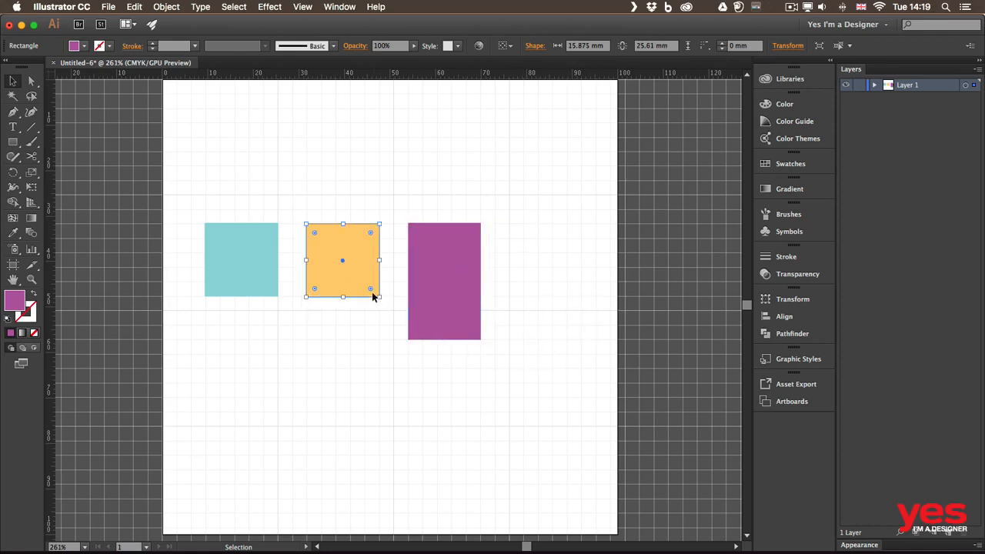
pyautogui.moveTo(305, 297); pyautogui.dragTo(321, 340)
pyautogui.click(250, 284)
pyautogui.moveTo(250, 281); pyautogui.dragTo(249, 339)
pyautogui.click(468, 265)
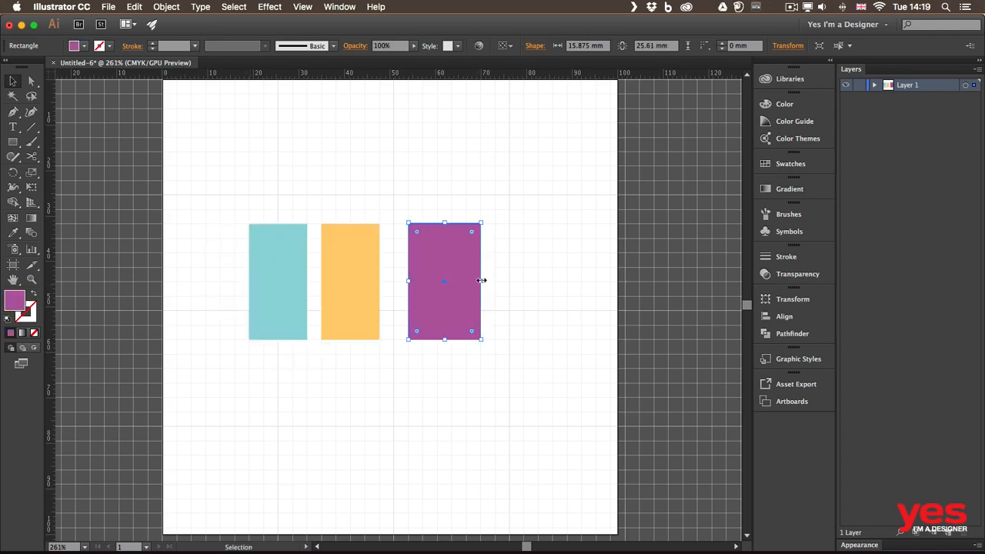
pyautogui.moveTo(480, 281); pyautogui.dragTo(436, 259)
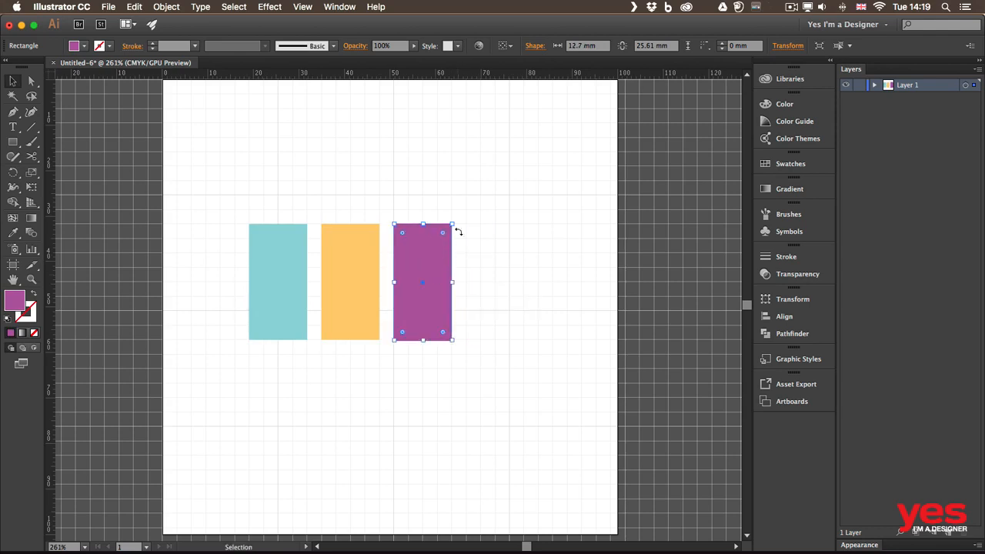
pyautogui.click(475, 197)
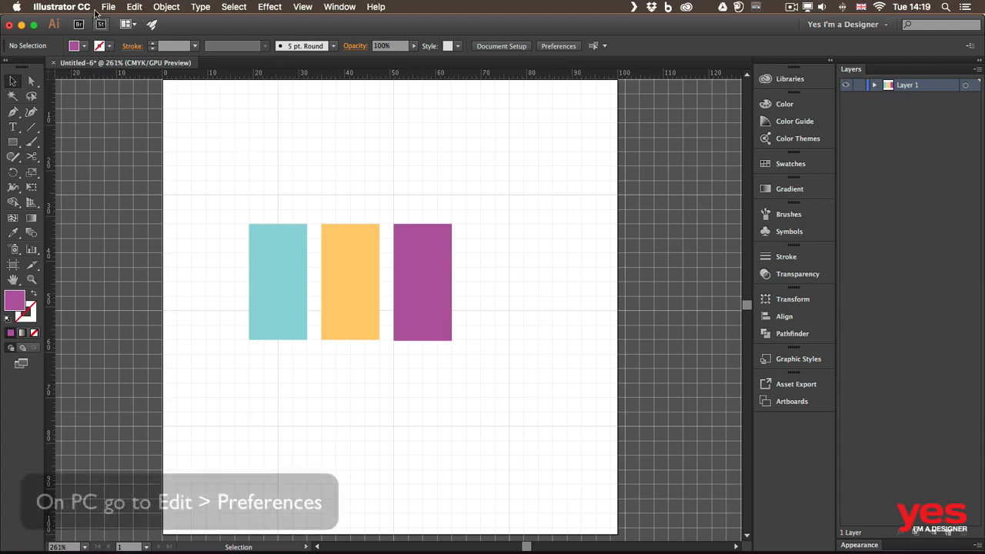
# Set the grid preferences to a gridline every 10 mm.
pyautogui.click(61, 7)
pyautogui.moveTo(91, 48)
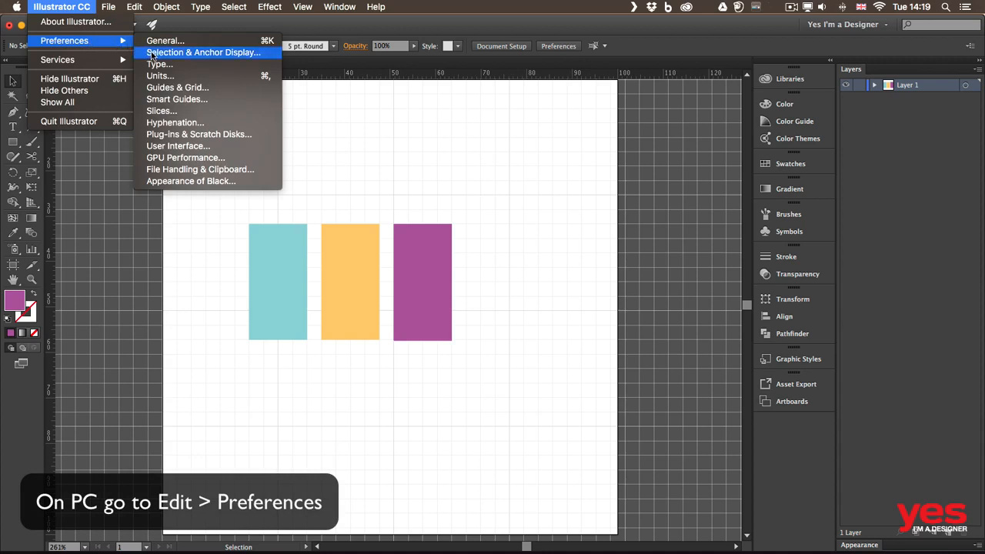
pyautogui.click(174, 88)
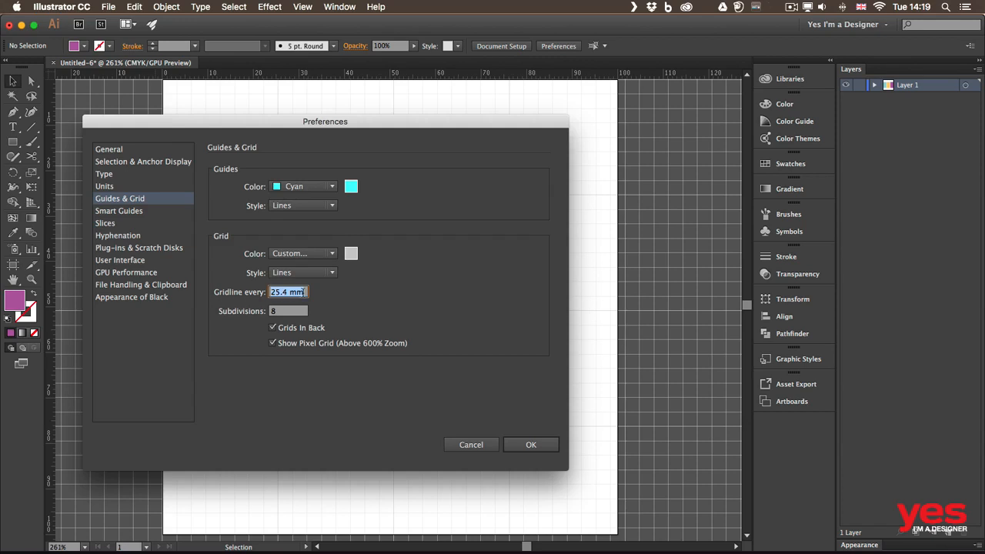
pyautogui.write('10')
pyautogui.click(530, 446)
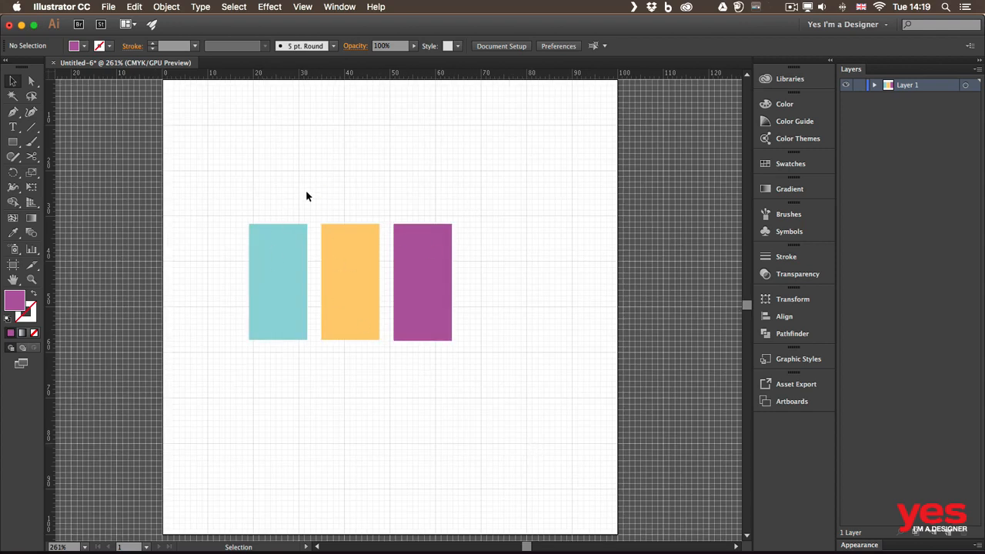
# Snap the teal and orange rectangles to the new grid, resizing teal to about 10 × 30 mm and orange to 8.75 × 30 mm.
pyautogui.moveTo(269, 257); pyautogui.dragTo(273, 249)
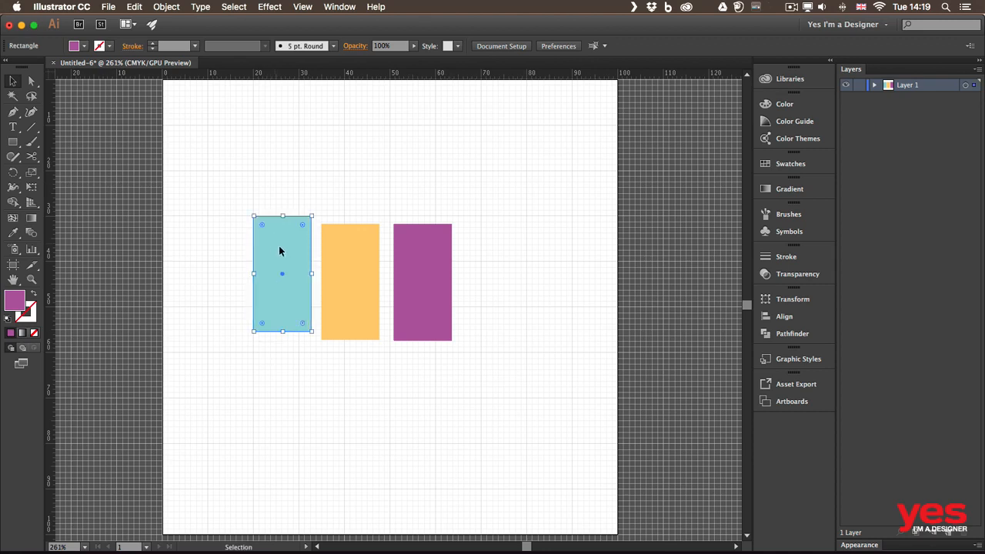
pyautogui.moveTo(312, 332); pyautogui.dragTo(300, 352)
pyautogui.moveTo(337, 242); pyautogui.dragTo(321, 234)
pyautogui.moveTo(364, 331); pyautogui.dragTo(345, 352)
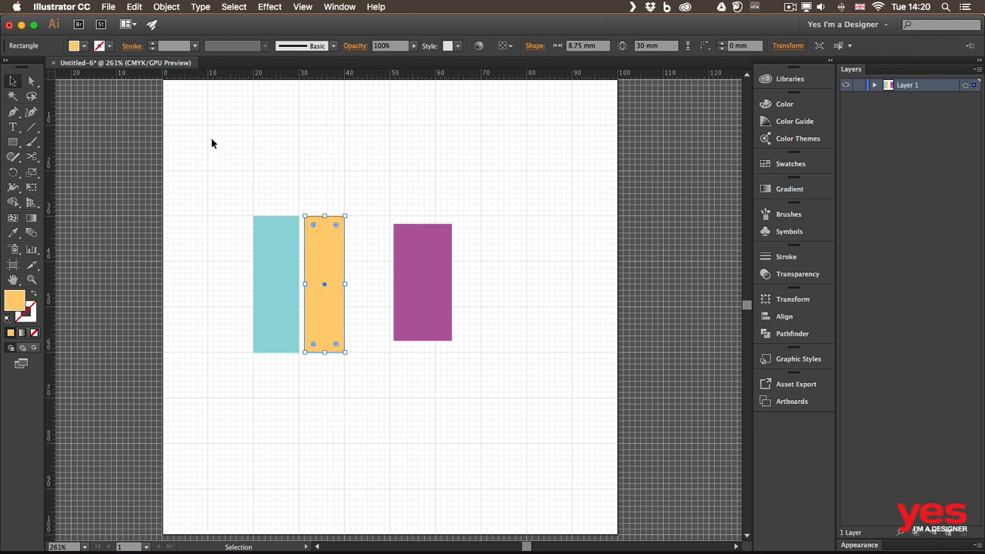
# Change the ruler units to inches and switch from global to artboard rulers.
pyautogui.rightClick(282, 74)
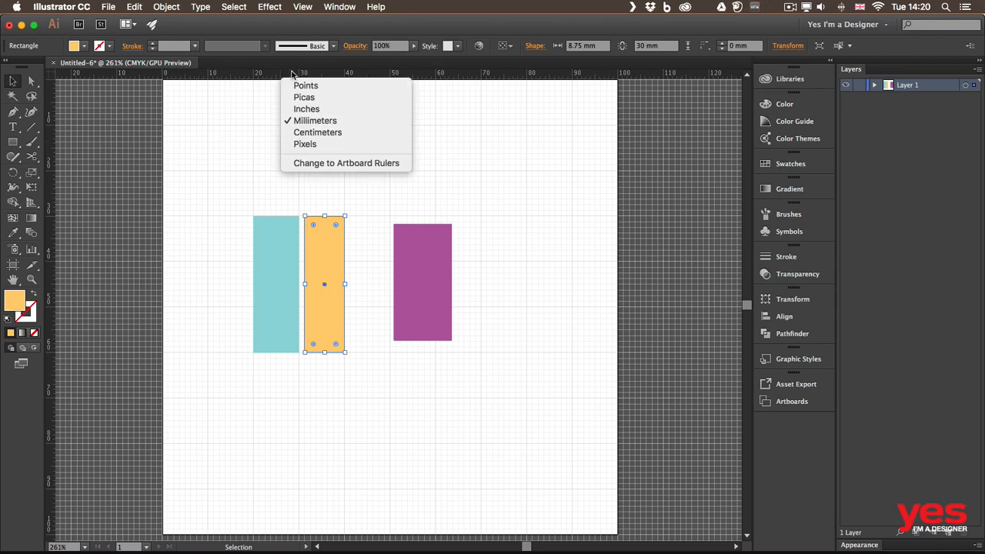
pyautogui.click(298, 110)
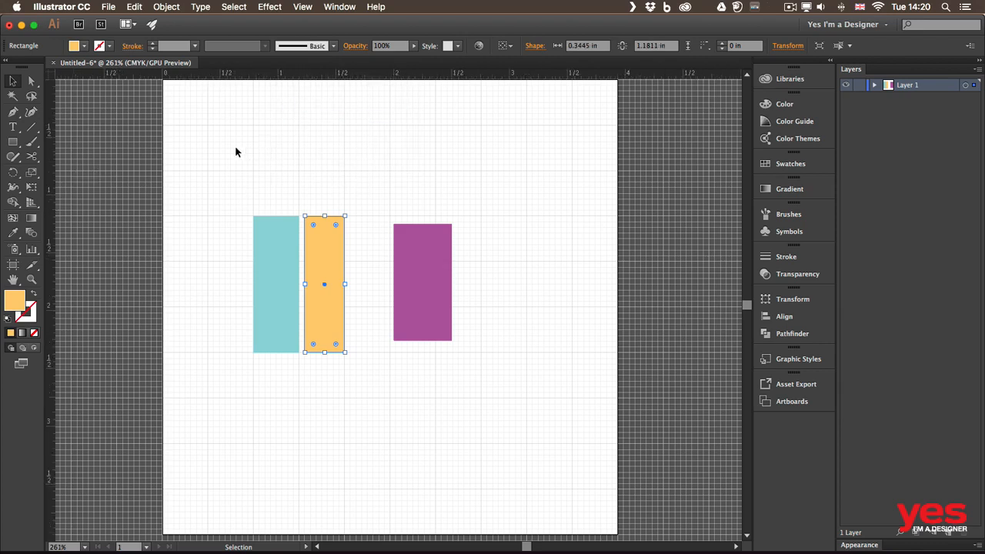
pyautogui.rightClick(260, 75)
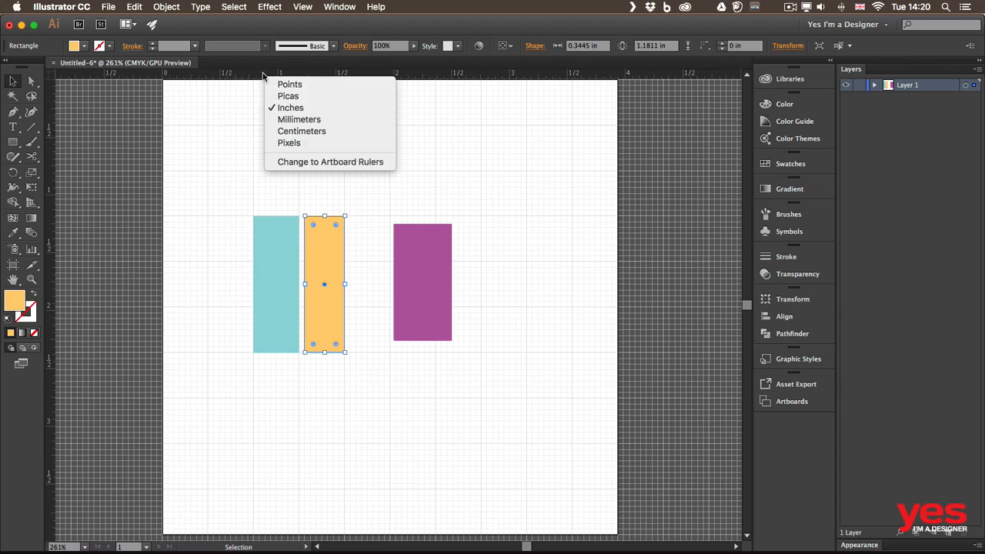
pyautogui.click(315, 162)
pyautogui.rightClick(260, 74)
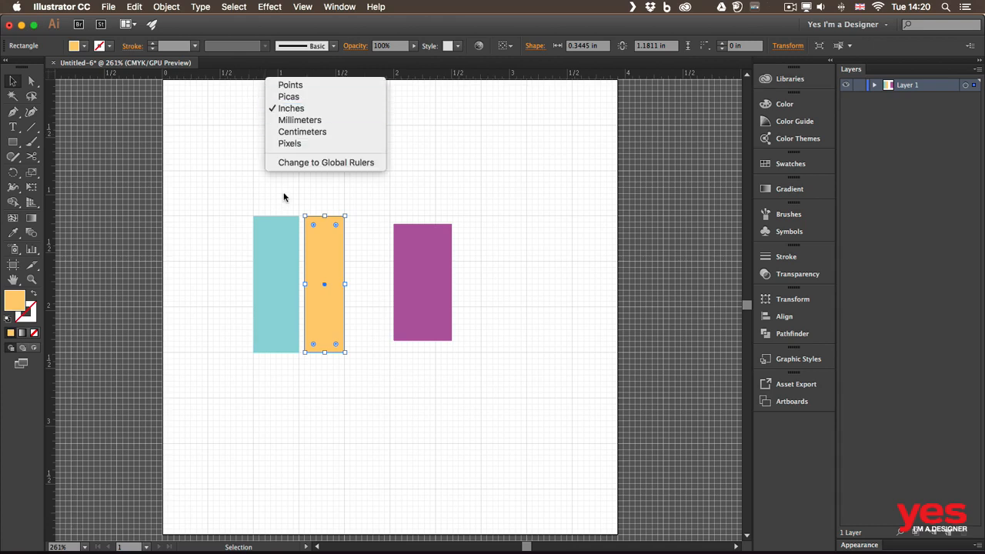
pyautogui.click(202, 174)
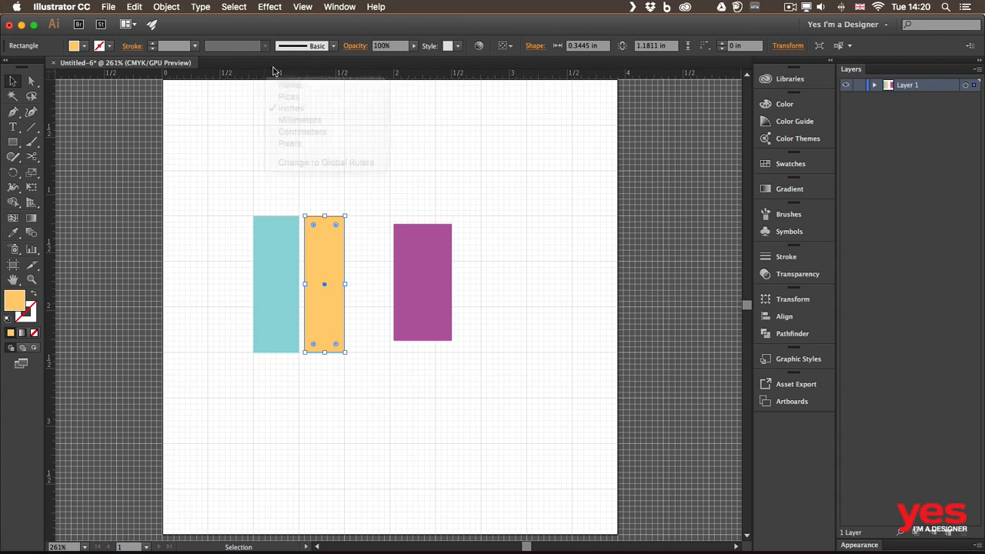
# Hide the document grid and stretch the orange rectangle's top edge upward, making it about 1.33 in tall.
pyautogui.click(302, 6)
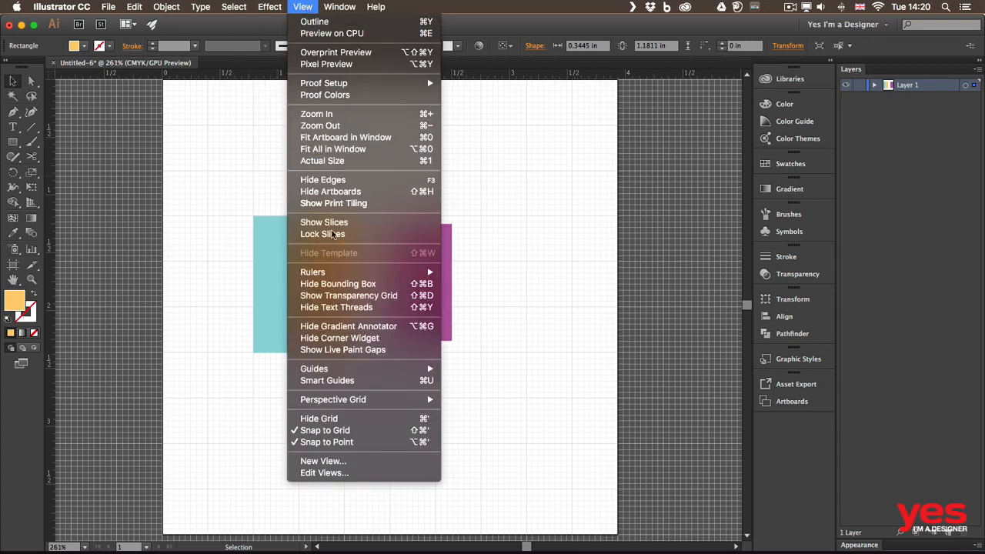
pyautogui.click(382, 421)
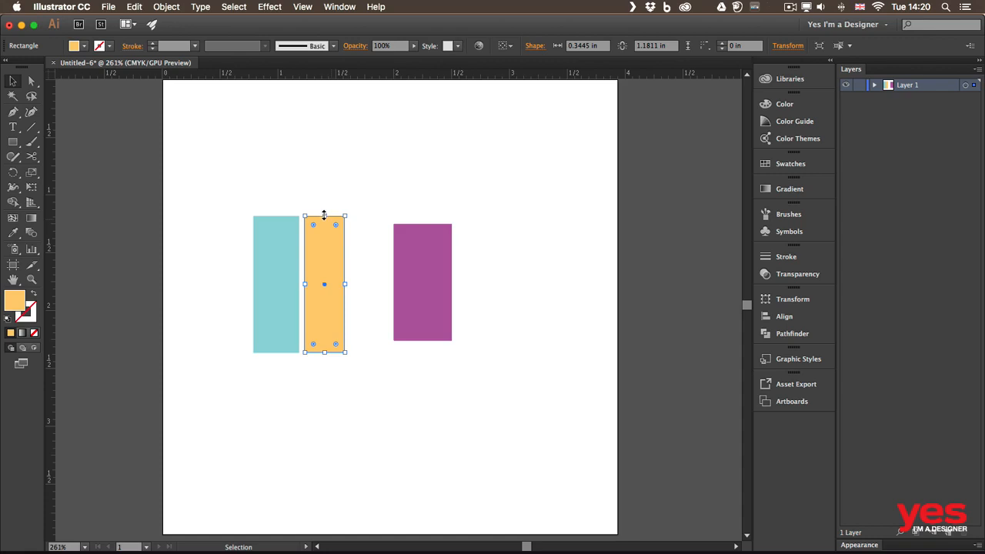
pyautogui.moveTo(322, 216); pyautogui.dragTo(328, 202)
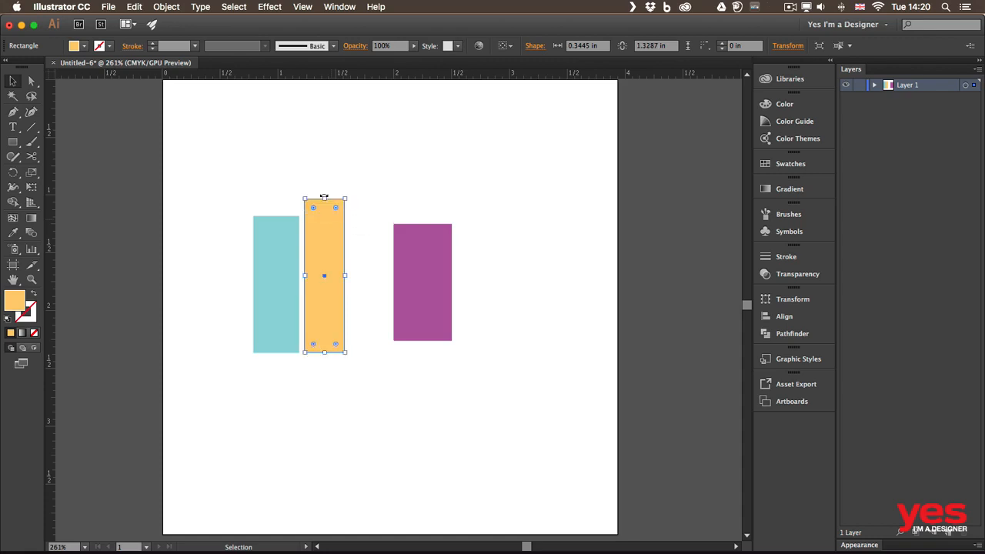
# Turn off snapping to points.
pyautogui.click(302, 6)
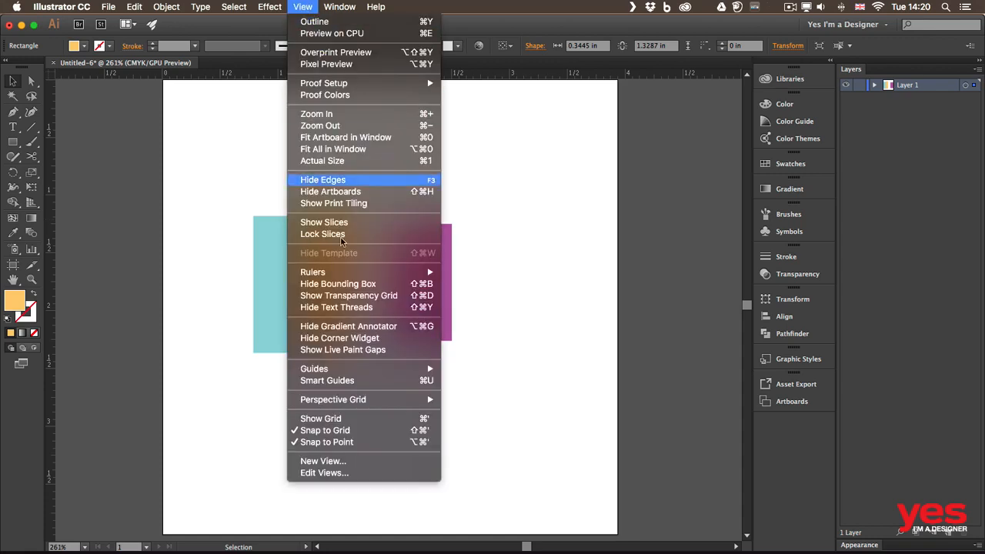
pyautogui.click(361, 443)
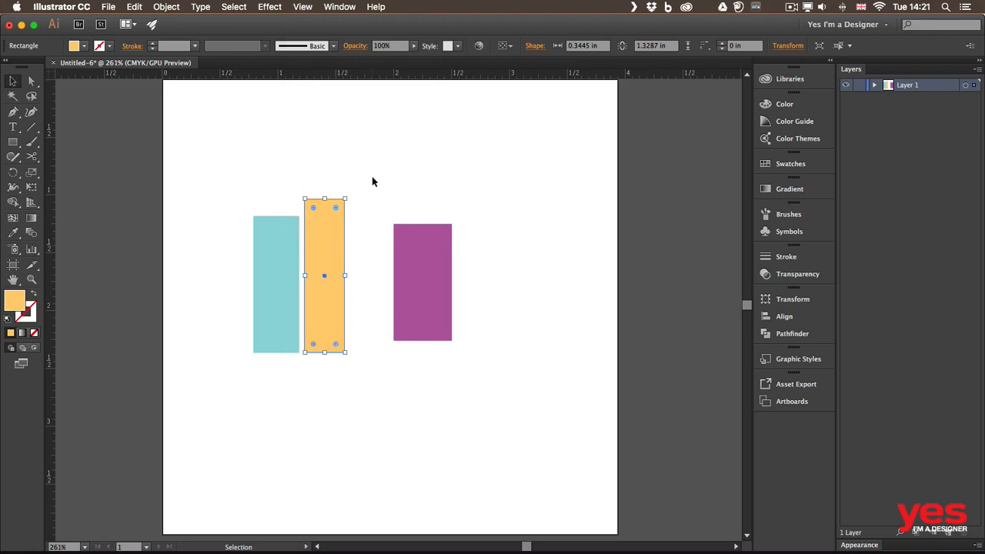
# Narrow the artboard to about 71 mm wide and draw a second artboard about 50 × 100 mm beside it.
pyautogui.scroll(-1, 385, 181)
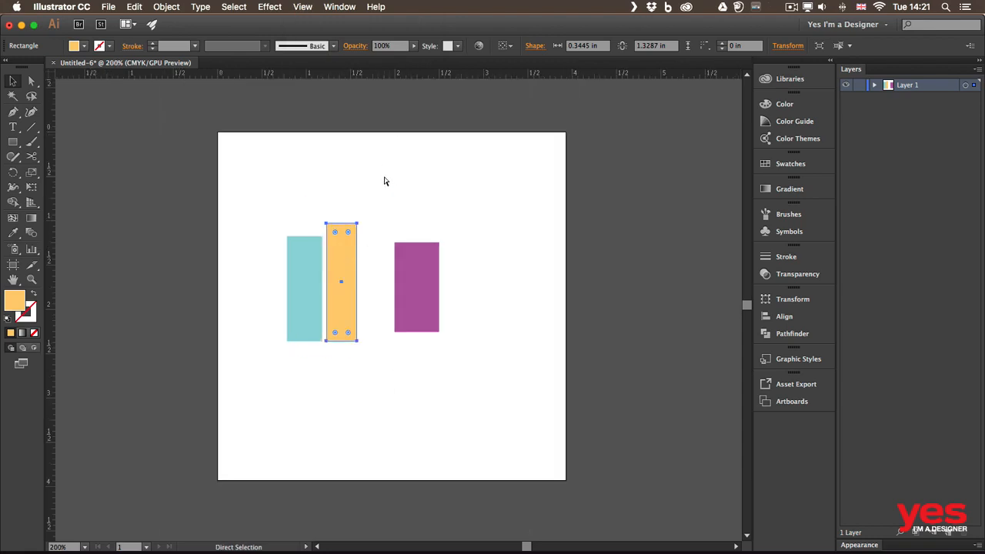
pyautogui.moveTo(599, 209); pyautogui.dragTo(546, 195)
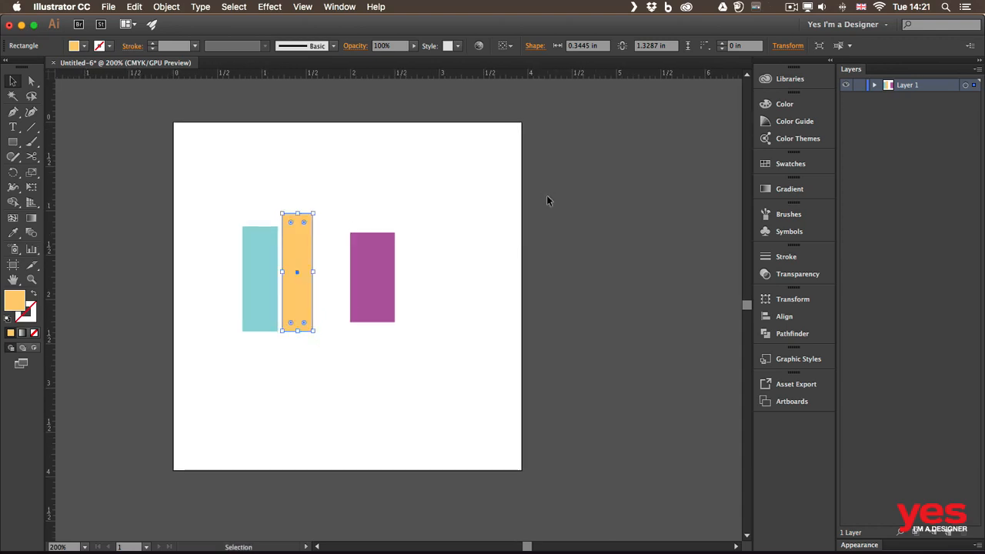
pyautogui.hotkey('shift', 'o')
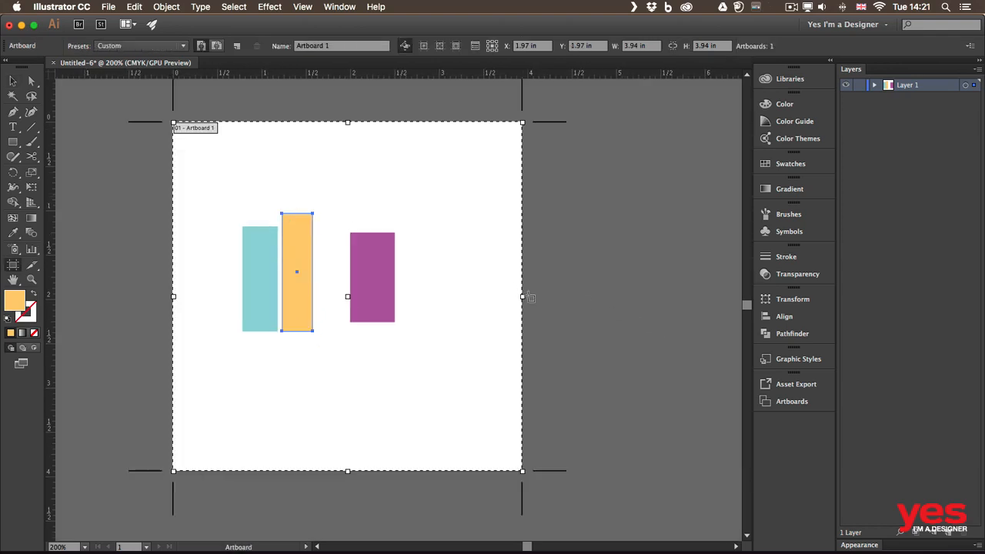
pyautogui.moveTo(526, 296); pyautogui.dragTo(421, 276)
pyautogui.moveTo(479, 122); pyautogui.dragTo(655, 470)
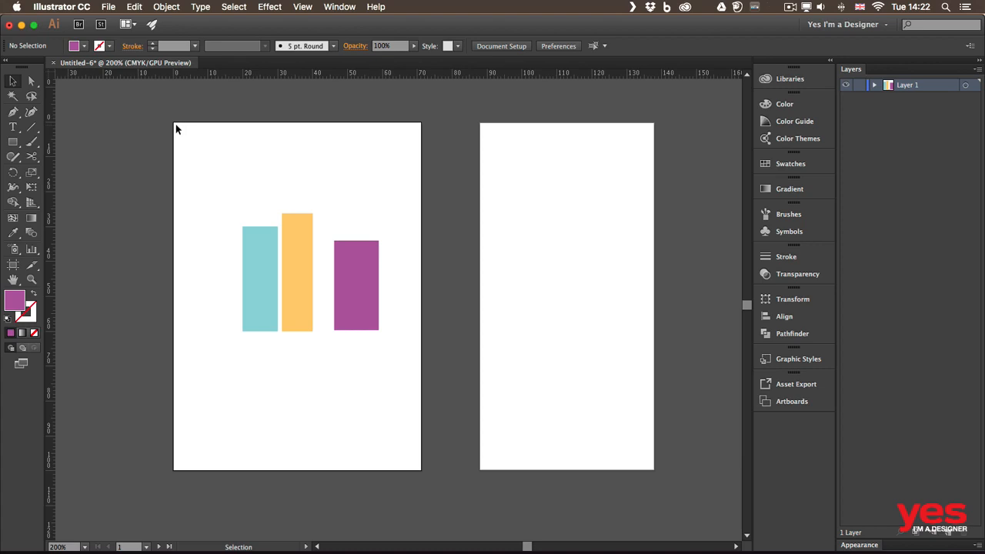
# Move the purple rectangle from the first artboard onto the second and make the second artboard active with the rectangle selected.
pyautogui.click(577, 157)
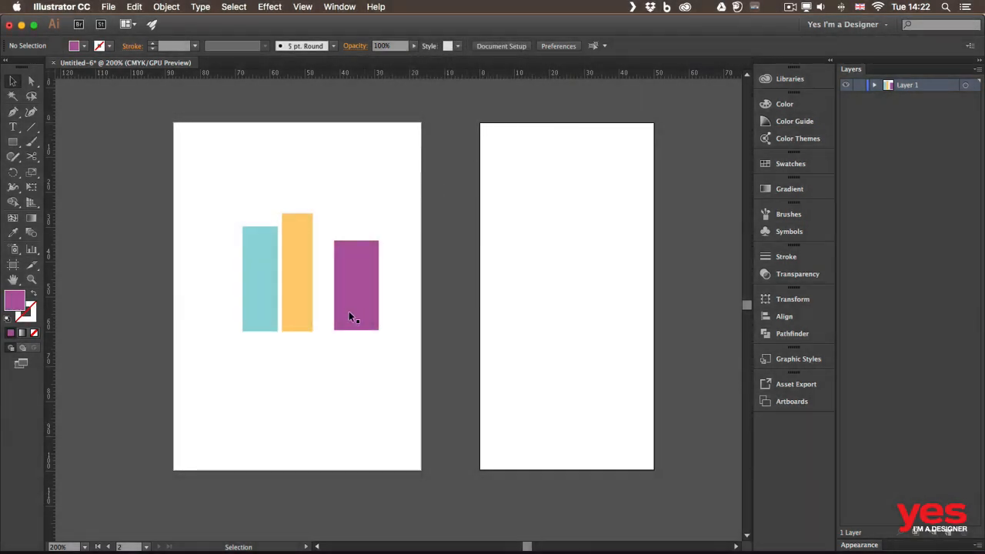
pyautogui.moveTo(356, 265); pyautogui.dragTo(548, 240)
pyautogui.click(546, 176)
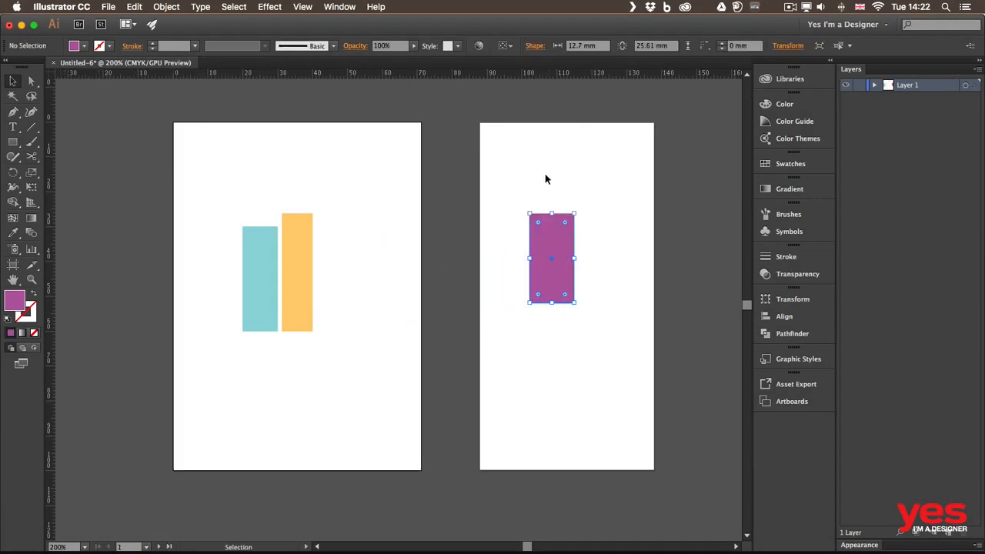
pyautogui.click(551, 238)
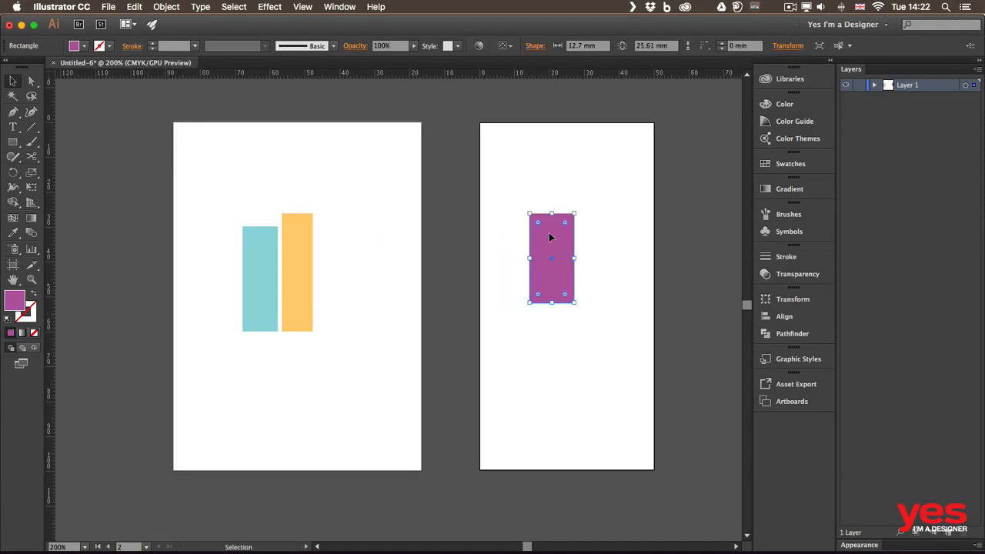
# Set the purple rectangle's X position to 0 mm, measured from its centre reference point.
pyautogui.click(778, 300)
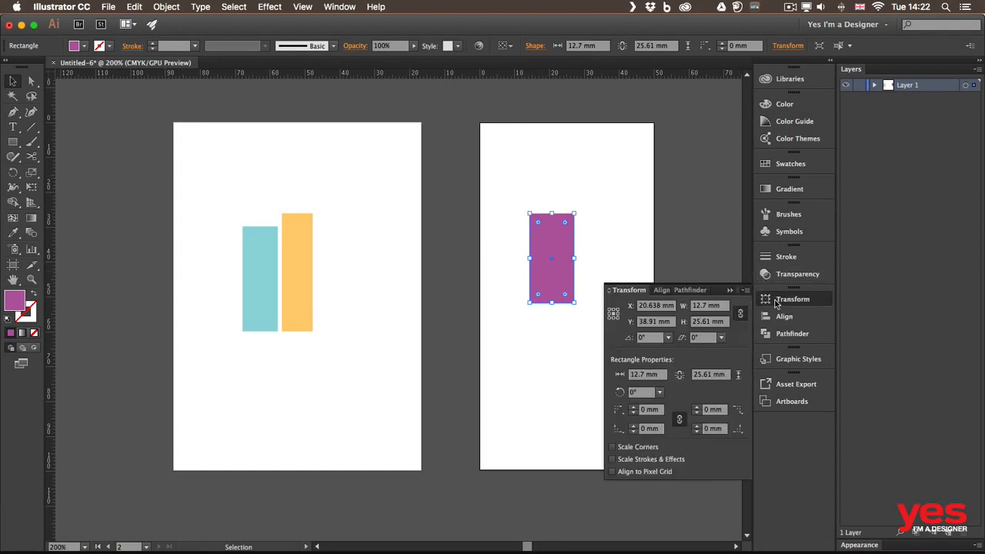
pyautogui.click(675, 308)
pyautogui.write('0')
pyautogui.press('Return')
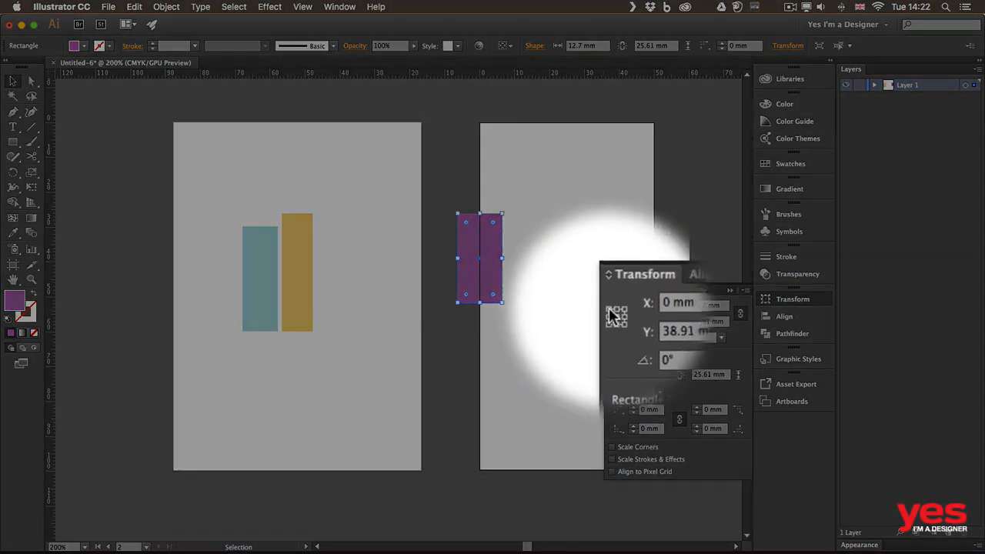
# Set the purple rectangle's reference point to its upper-left corner and position it at X 0 mm, Y 0 mm.
pyautogui.click(609, 307)
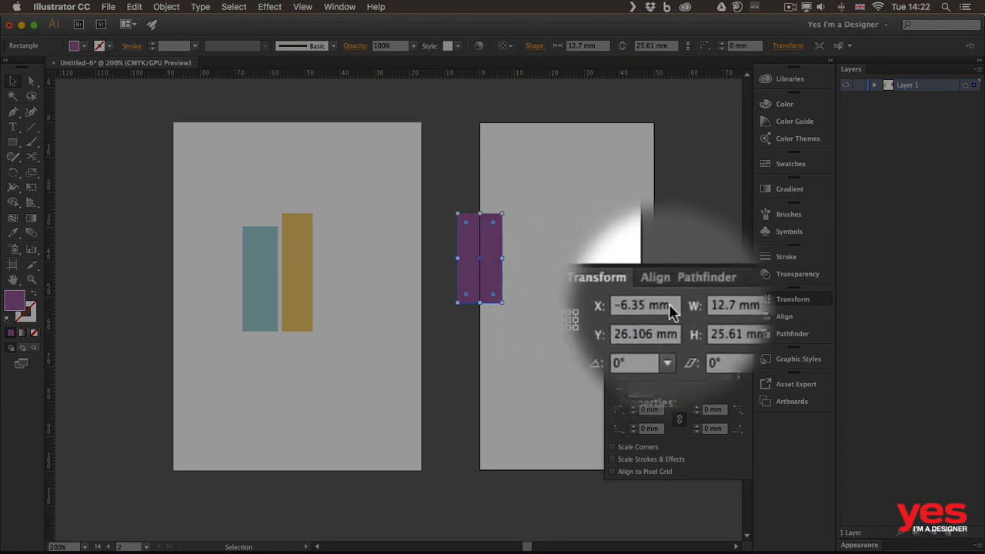
pyautogui.moveTo(669, 305); pyautogui.dragTo(583, 289)
pyautogui.write('0')
pyautogui.press('Return')
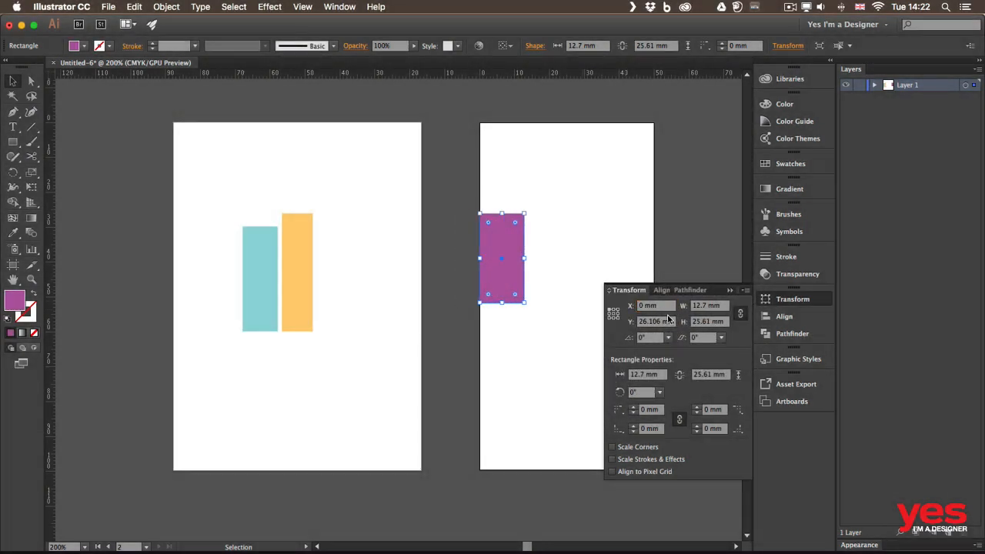
pyautogui.moveTo(669, 320); pyautogui.dragTo(590, 320)
pyautogui.write('0')
pyautogui.press('Return')
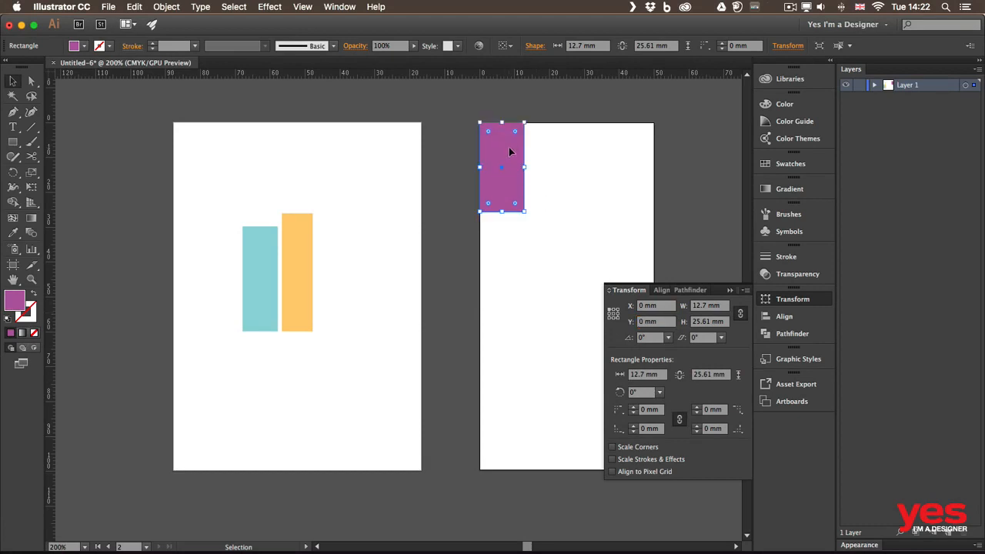
# Switch to global rulers and position the purple rectangle at X 0 mm, Y 0 mm on the global rulers.
pyautogui.rightClick(412, 75)
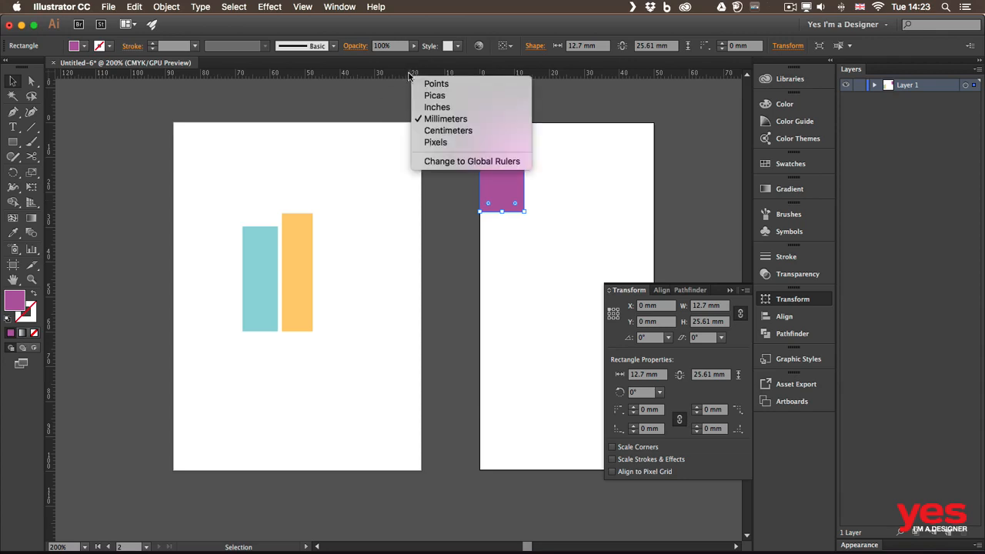
pyautogui.click(462, 163)
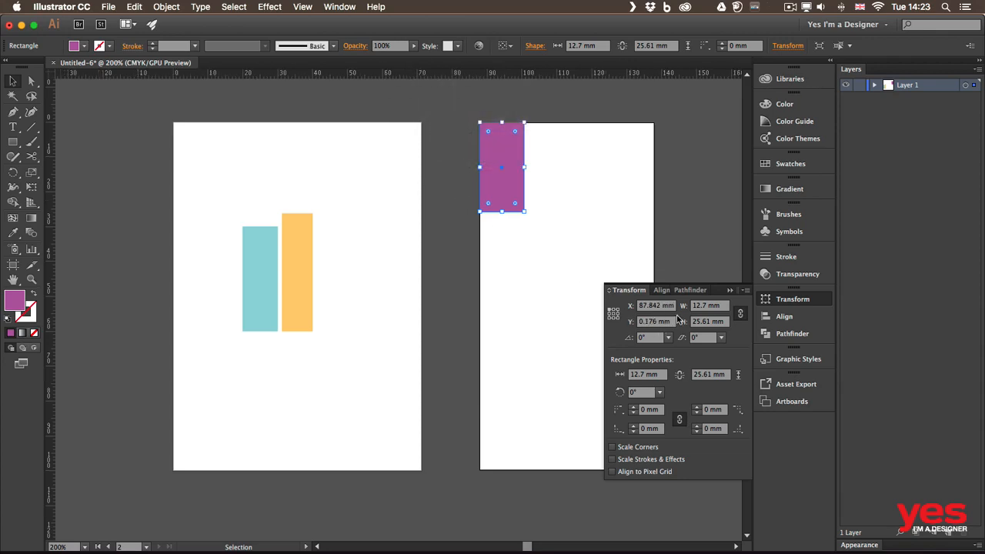
pyautogui.click(651, 306)
pyautogui.write('0')
pyautogui.press('Return')
pyautogui.click(669, 321)
pyautogui.write('0')
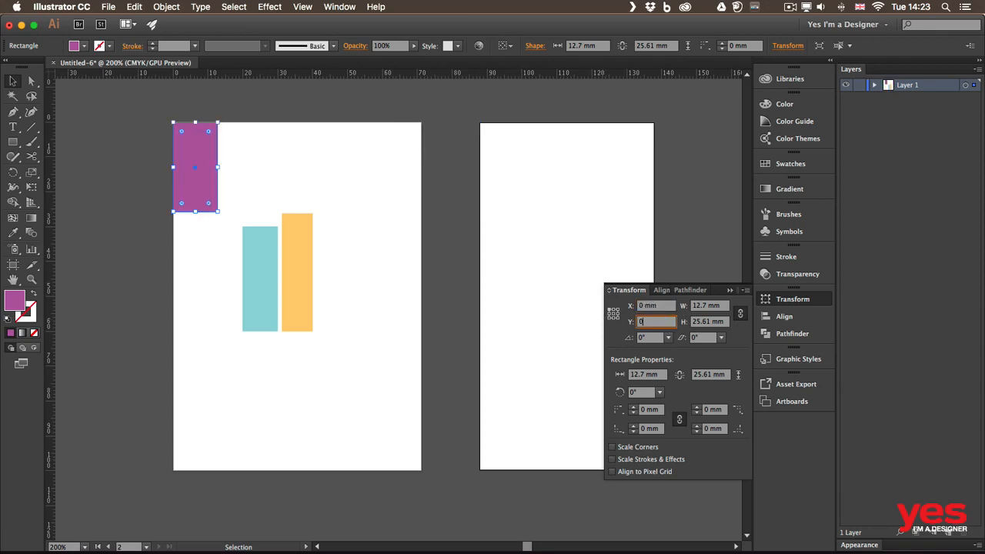
pyautogui.press('Return')
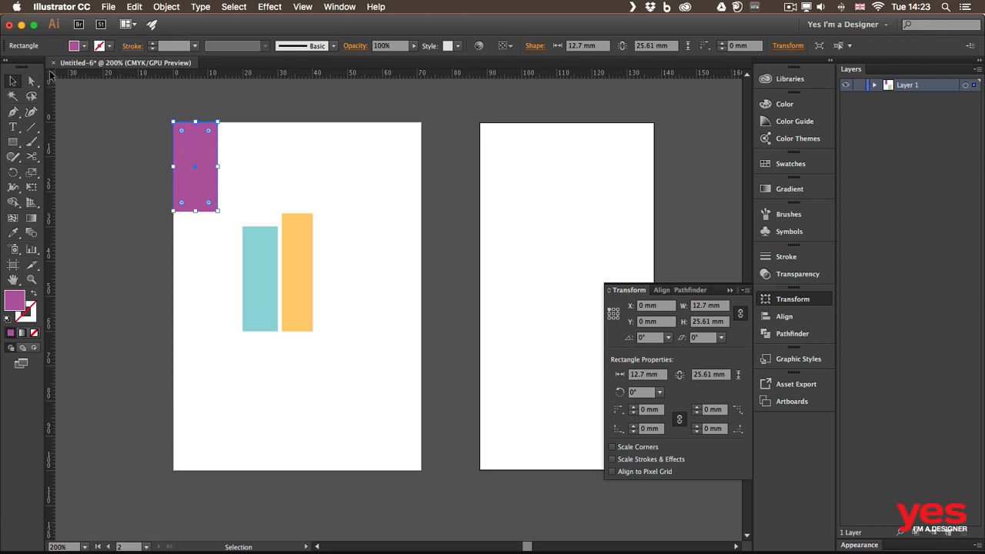
# Move the ruler origin to the teal rectangle's lower-left corner and position the purple rectangle at X 0 mm, Y 0 mm.
pyautogui.moveTo(51, 74); pyautogui.dragTo(242, 331)
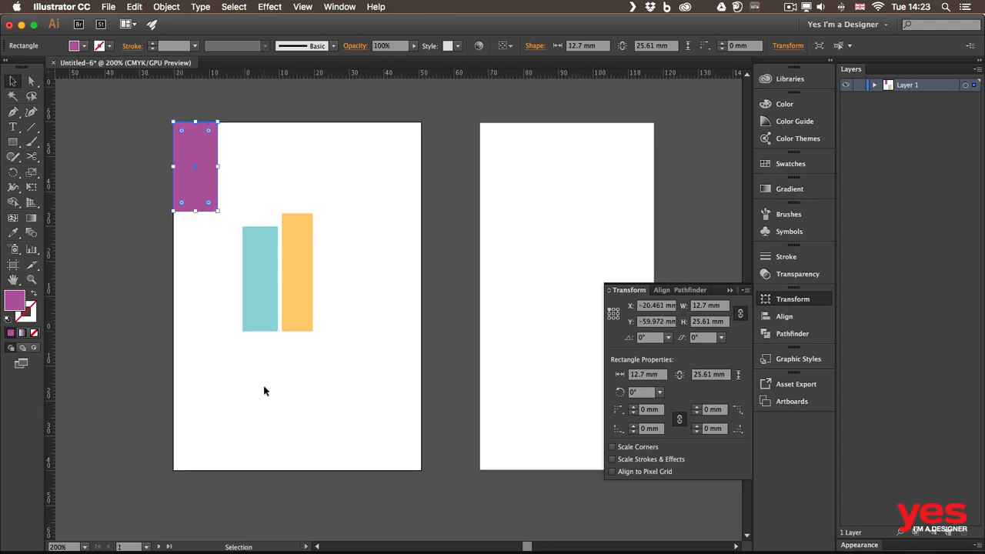
pyautogui.click(658, 305)
pyautogui.write('0')
pyautogui.press('Tab')
pyautogui.write('0')
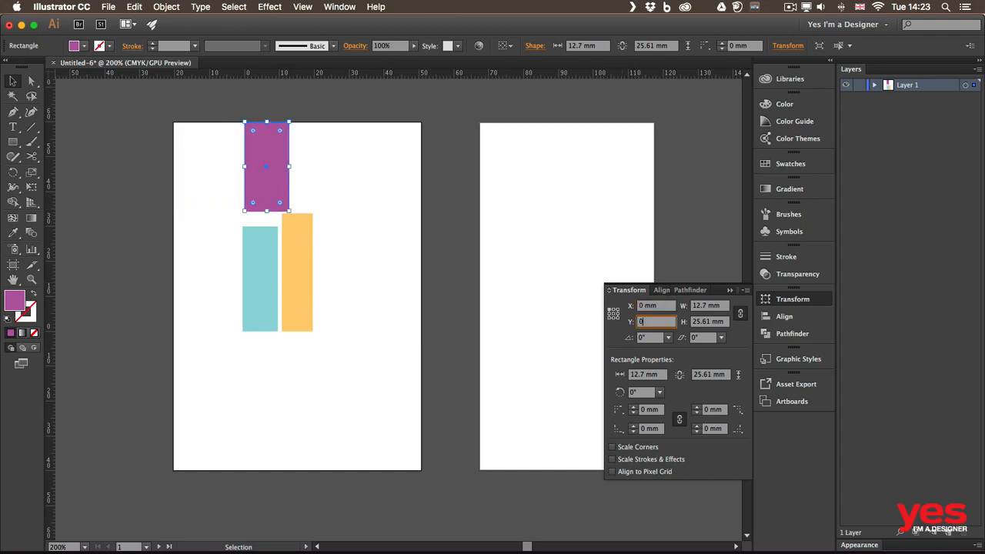
pyautogui.press('Return')
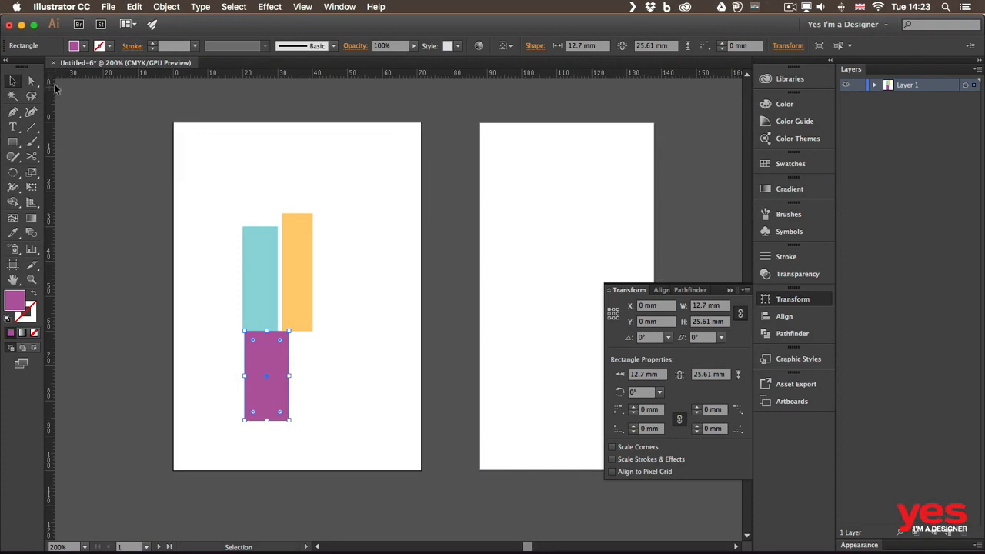
# Change back to artboard rulers, then activate the second and the first artboard in turn to compare their ruler origins.
pyautogui.rightClick(260, 77)
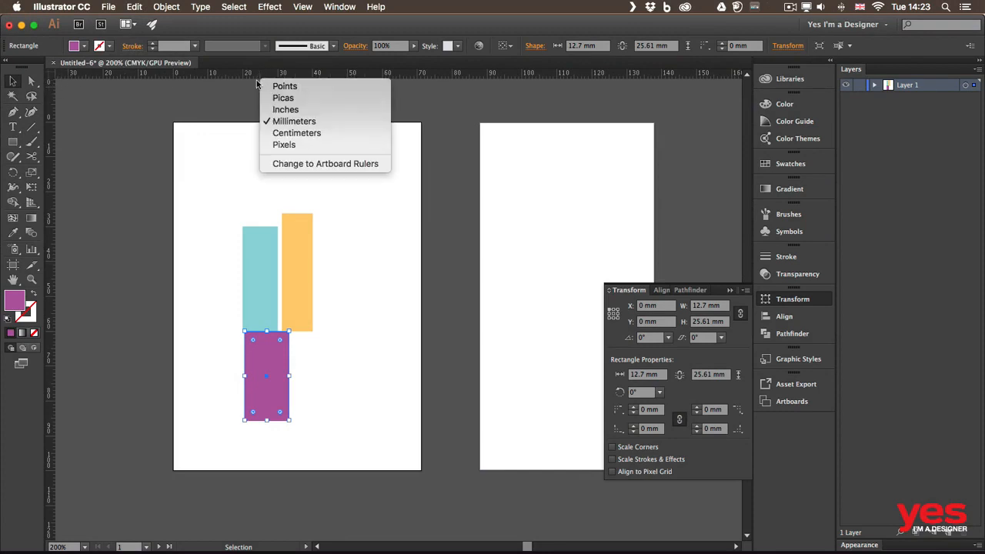
pyautogui.click(342, 164)
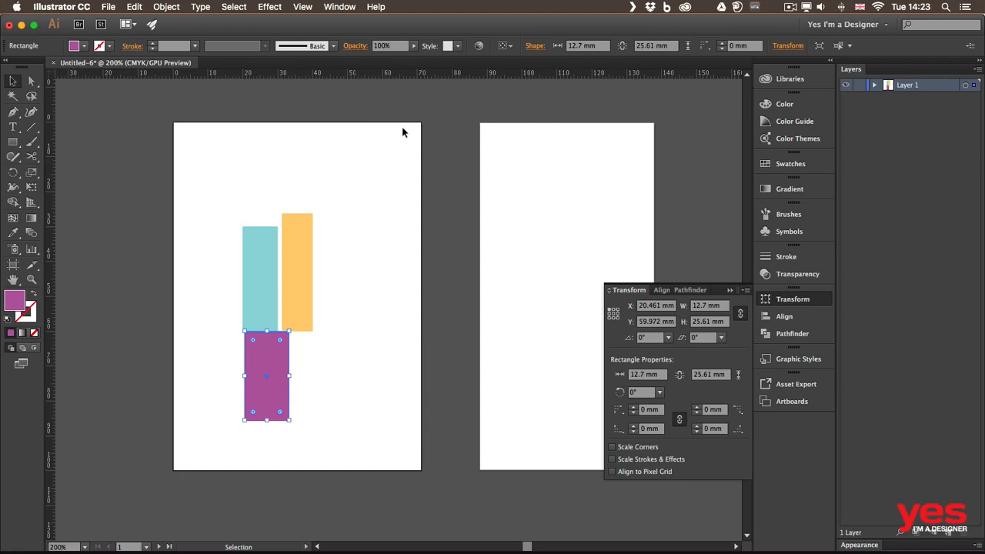
pyautogui.click(500, 137)
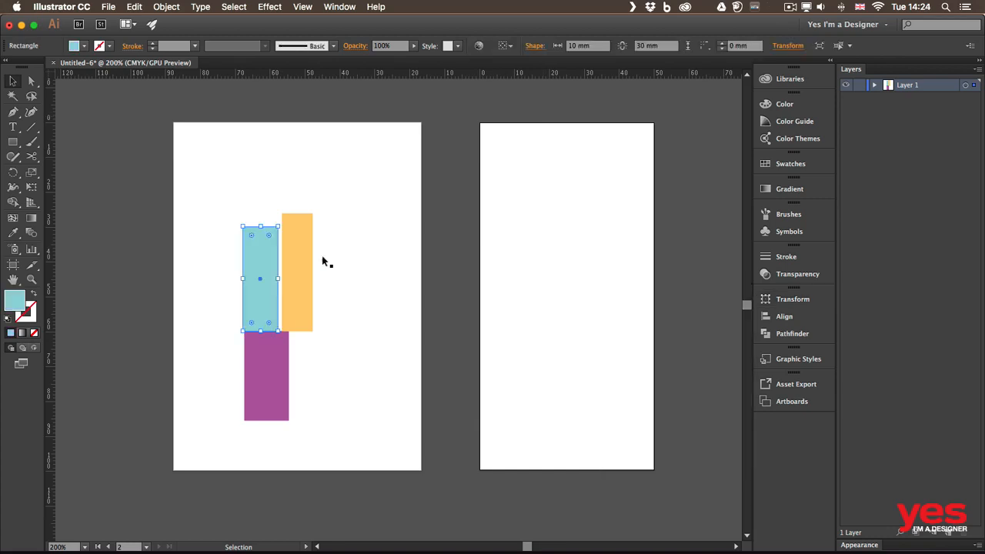
pyautogui.click(354, 229)
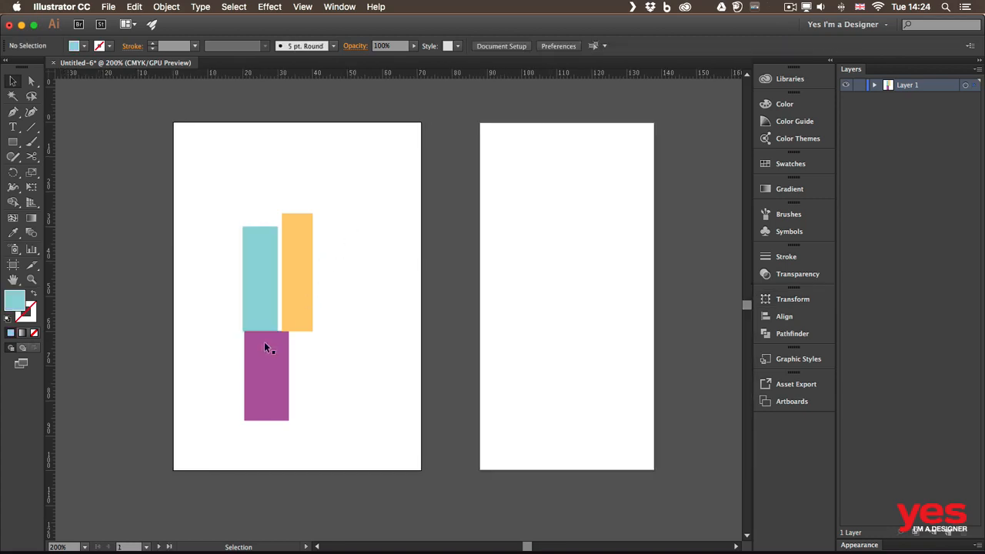
# Arrange the purple rectangle to the right of the orange one, nudge the teal one up and slightly left, and deselect everything.
pyautogui.moveTo(264, 342); pyautogui.dragTo(332, 282)
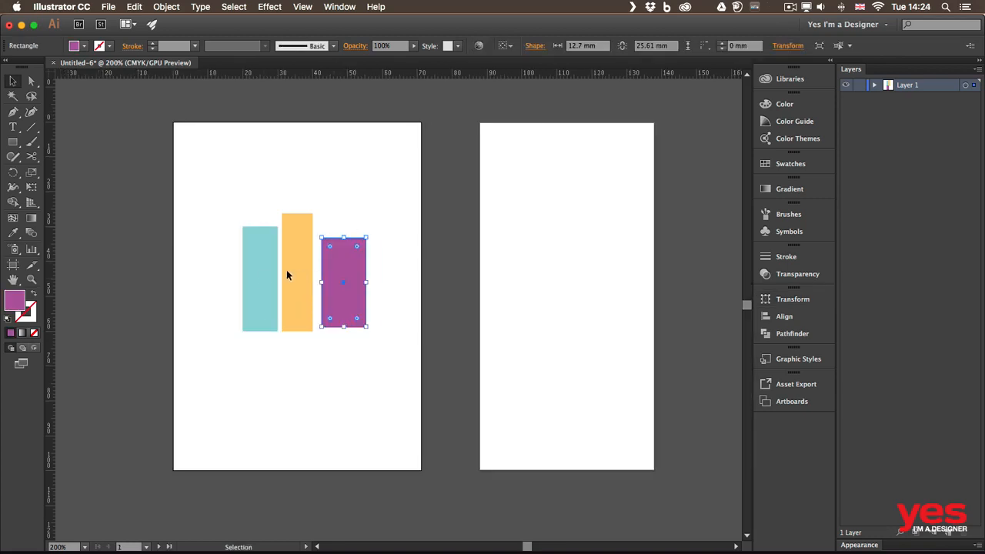
pyautogui.moveTo(249, 271); pyautogui.dragTo(245, 259)
pyautogui.moveTo(344, 269); pyautogui.dragTo(340, 261)
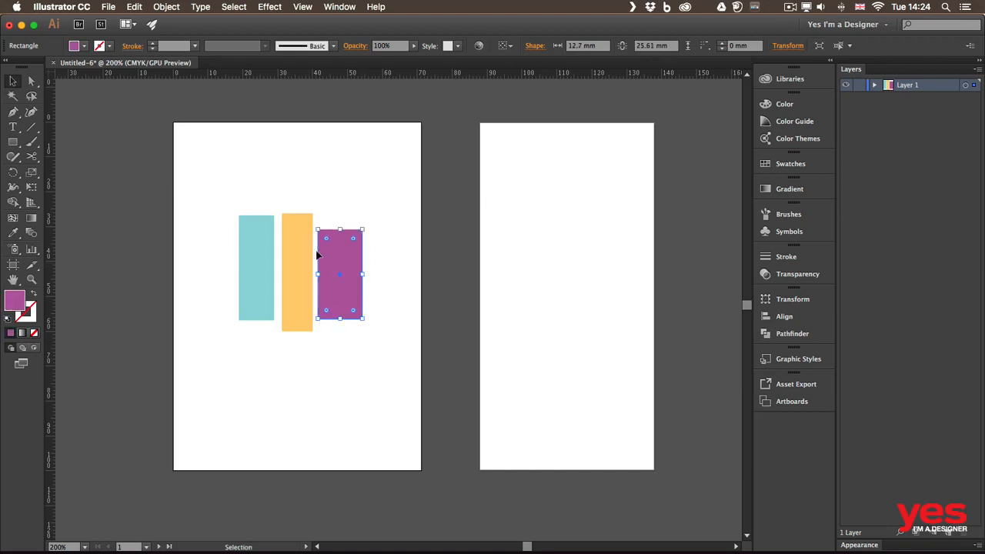
pyautogui.click(361, 199)
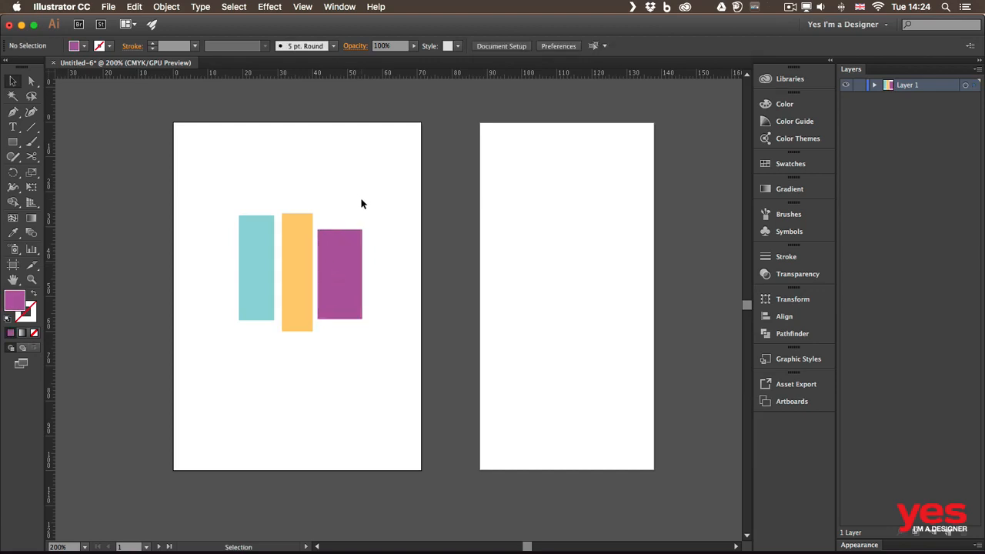